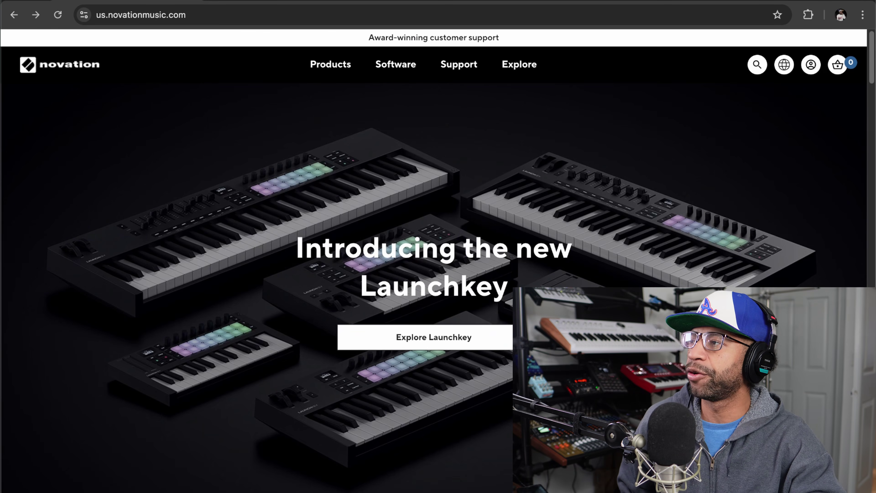
Switch to the GForce Software products page and look through the listed instruments and bundles
click(272, 0)
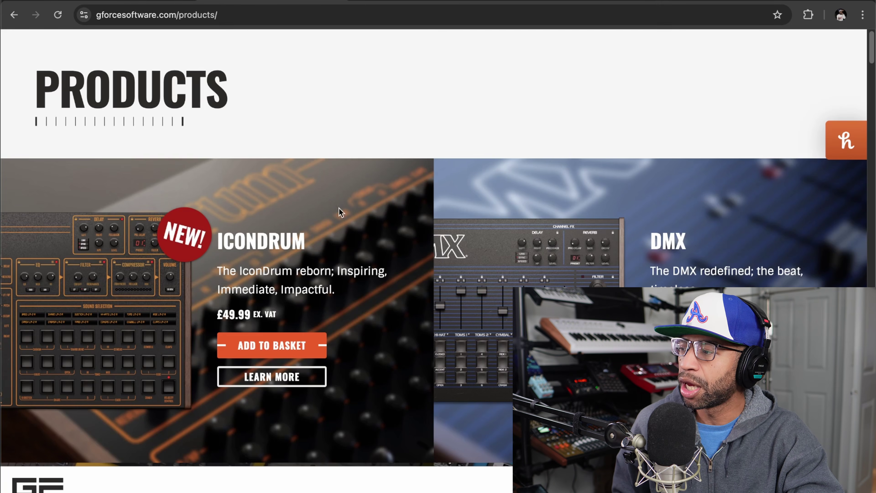
scroll(388, 257, down, 7)
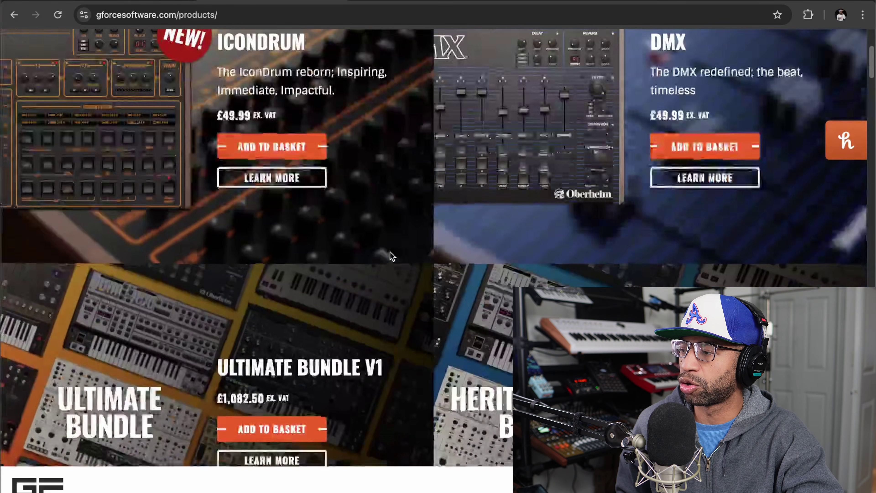
scroll(382, 249, down, 12)
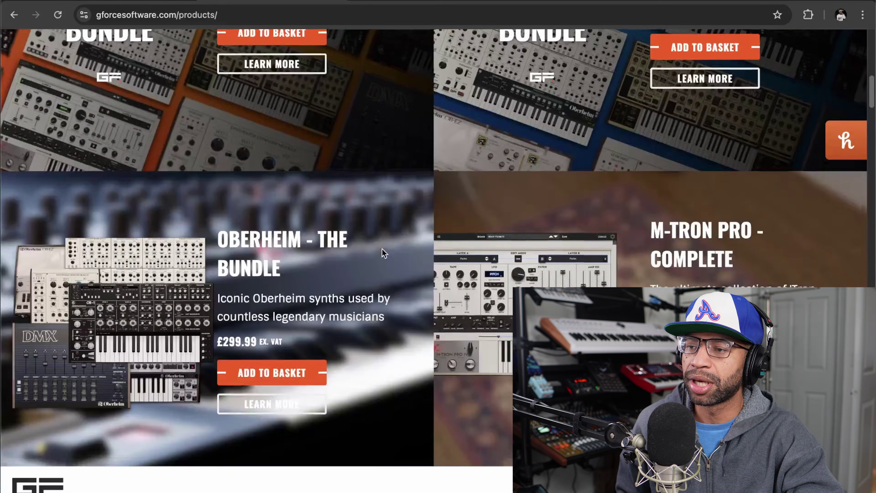
scroll(602, 197, down, 20)
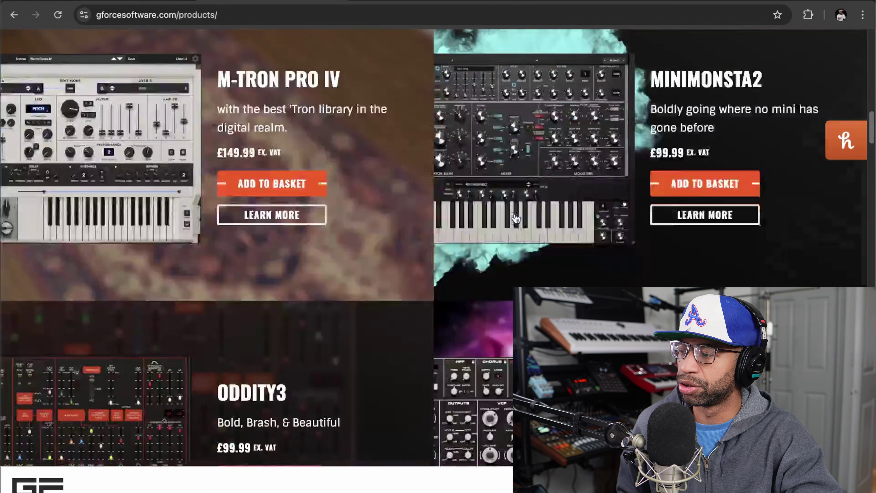
scroll(516, 218, down, 19)
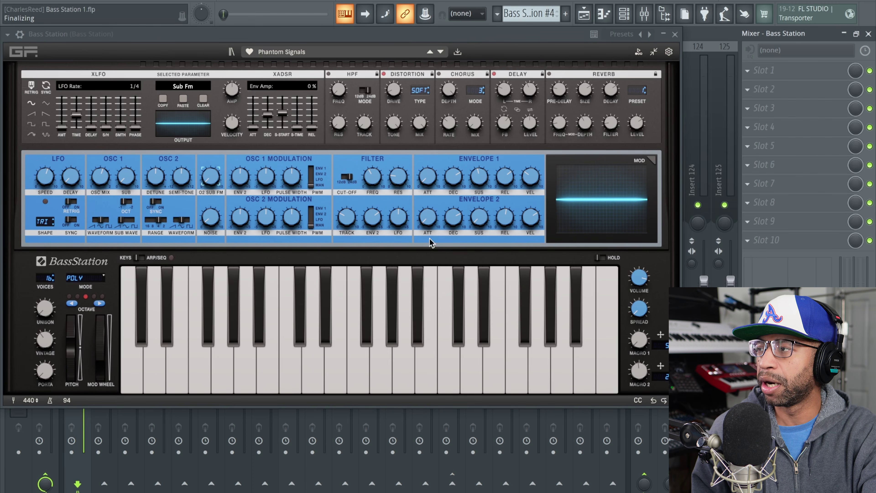
Close the Bass Station plugin window, show the playlist and play the arrangement from the start
click(675, 34)
click(585, 14)
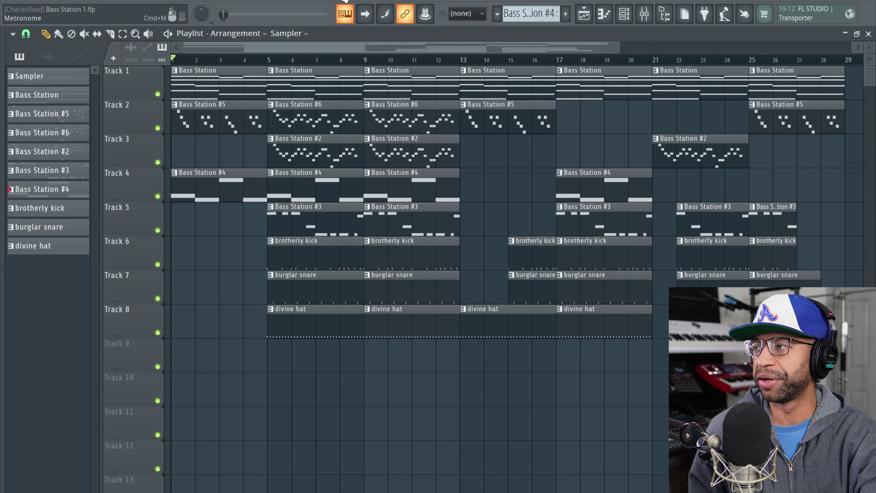
key(space)
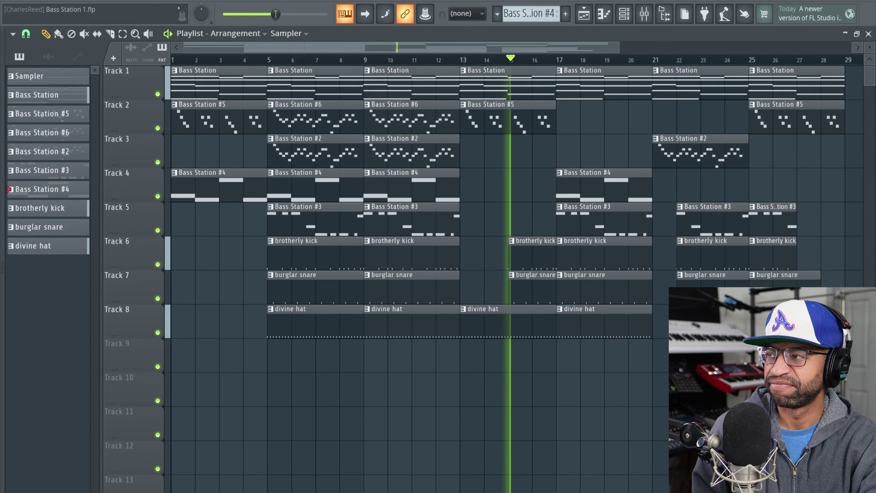
click(277, 1)
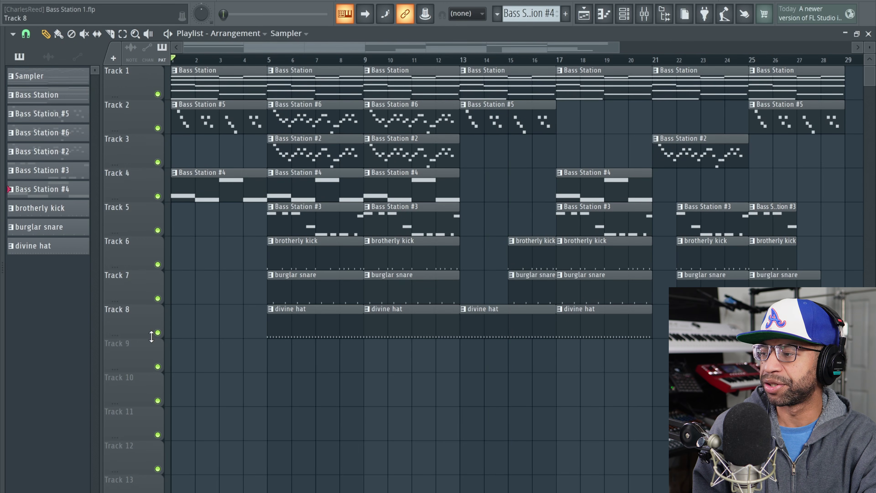
Solo the divine hat track, listen to it from bar 5, and unsolo it again
ctrl+click(158, 333)
click(279, 61)
key(space)
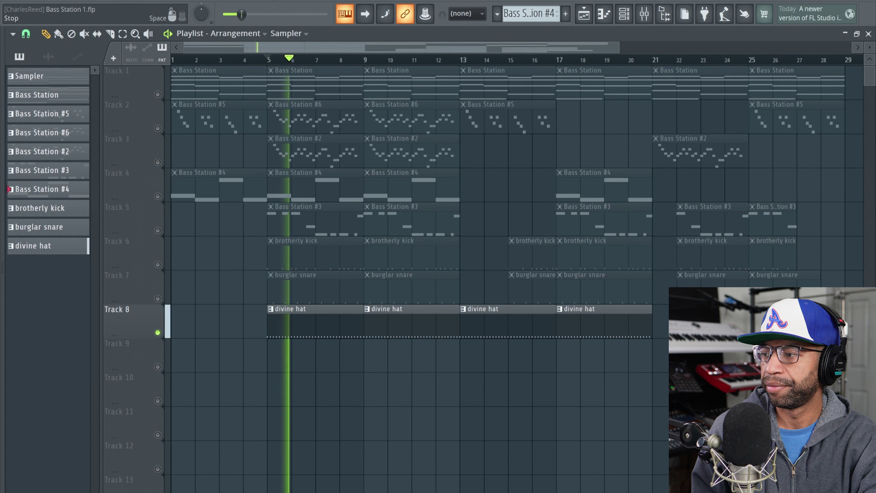
key(space)
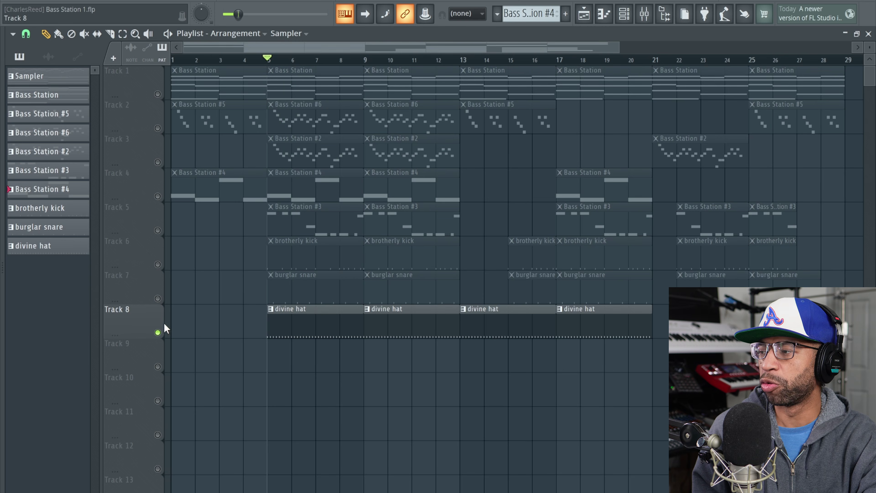
right_click(158, 333)
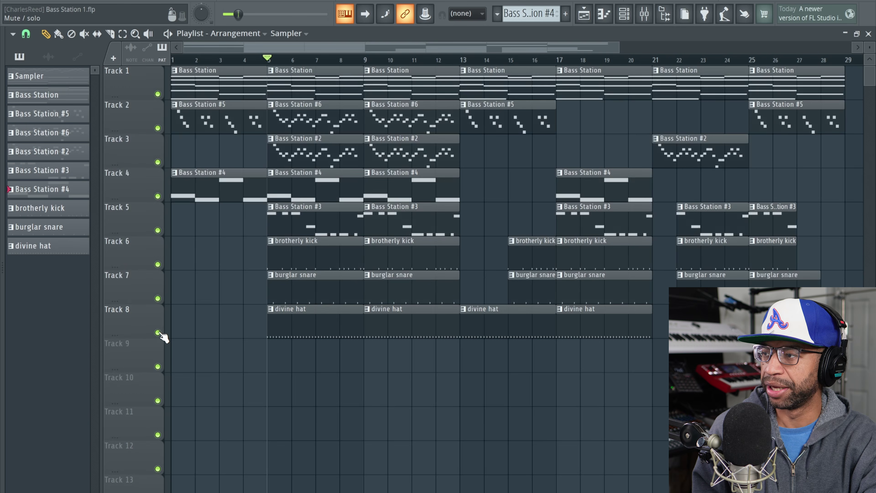
Leave only playlist tracks 1 to 5 with the Bass Station parts active and play them from bar 5
right_click(158, 230)
click(158, 196)
click(158, 162)
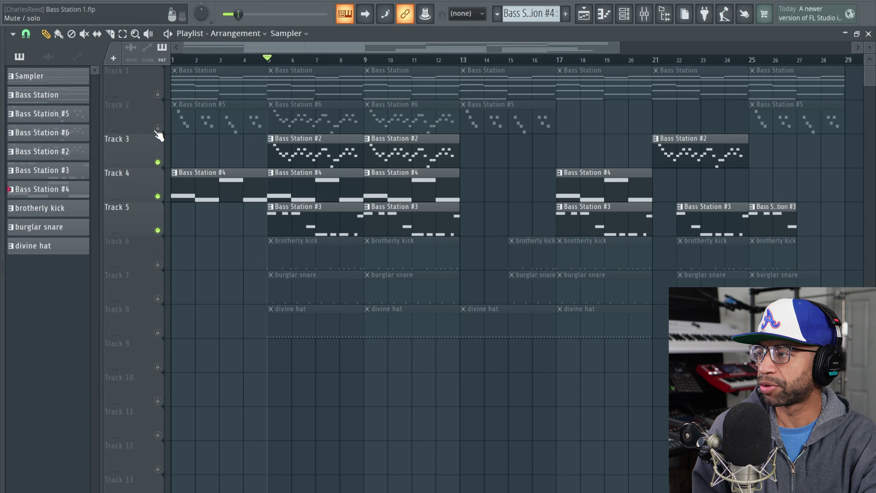
click(157, 128)
click(158, 94)
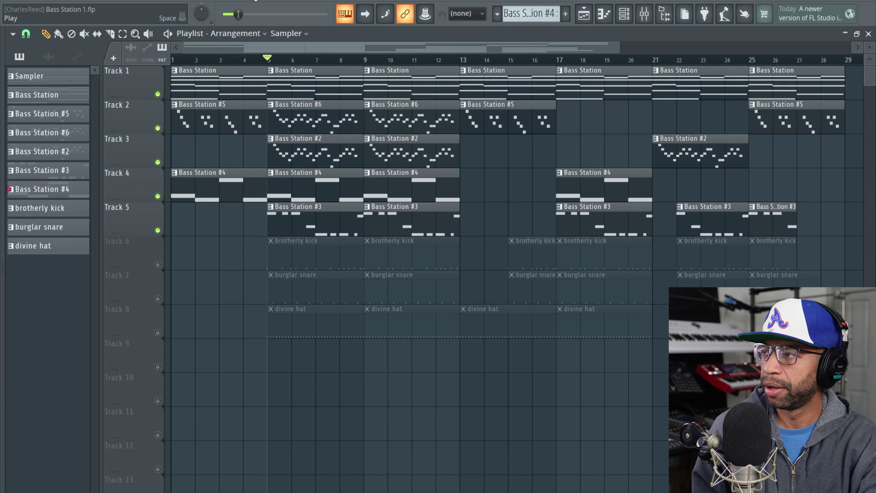
key(space)
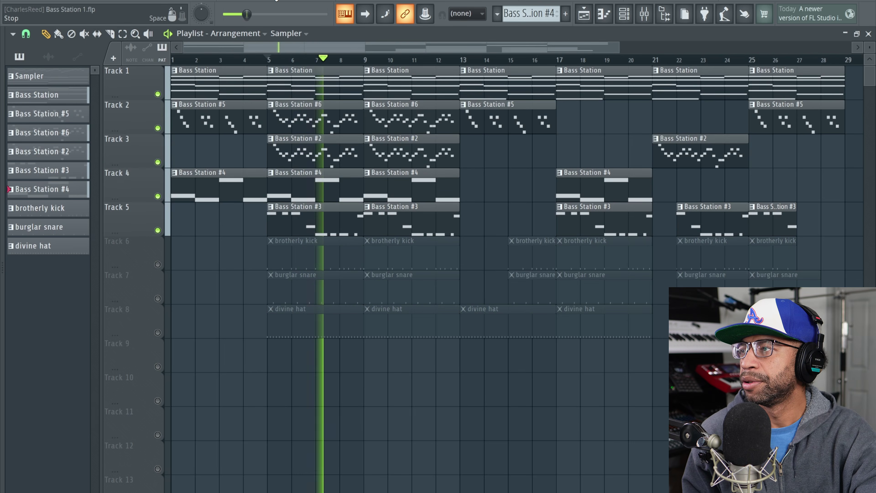
click(276, 1)
Select the time range from bar 5 to bar 9 in the playlist as the playback loop
click(624, 14)
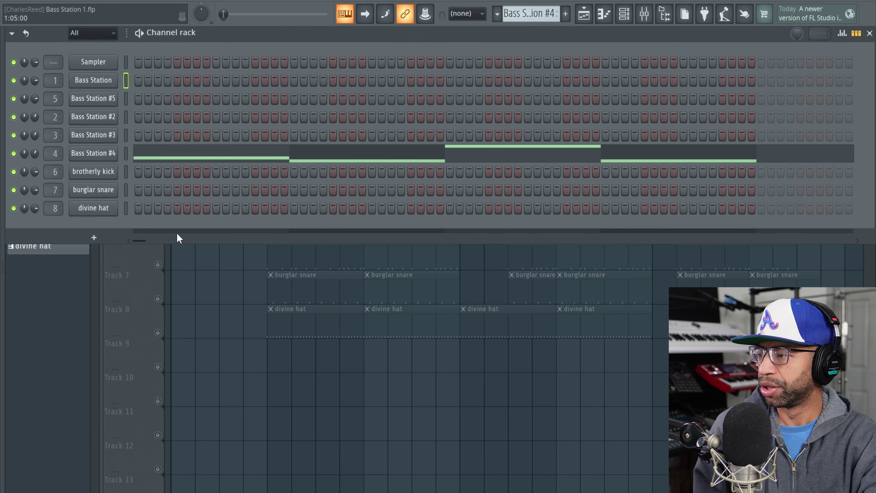
click(645, 14)
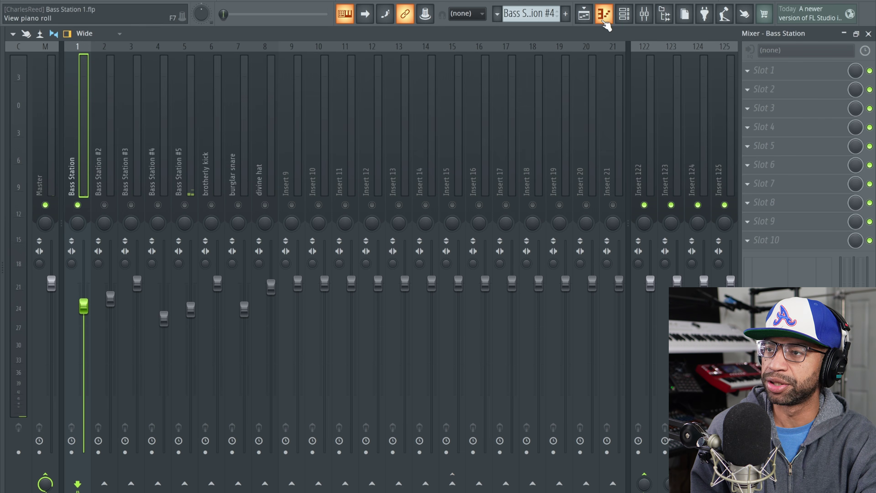
click(588, 16)
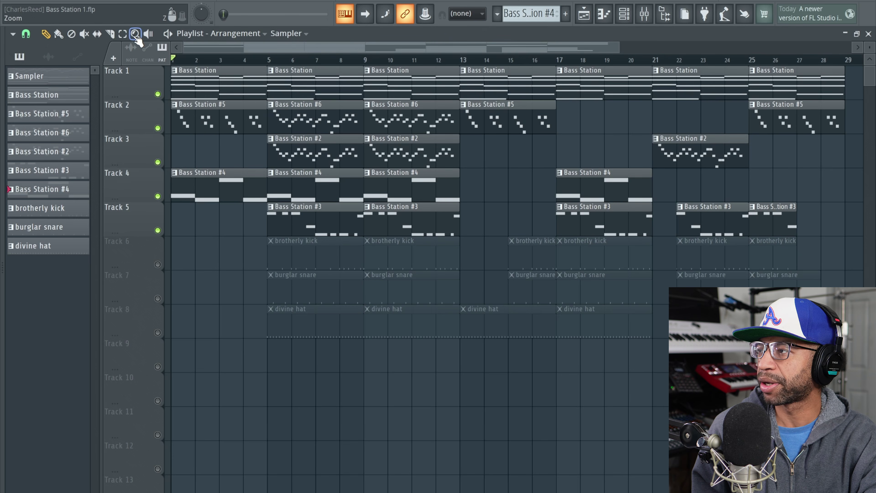
drag(267, 57, 362, 58)
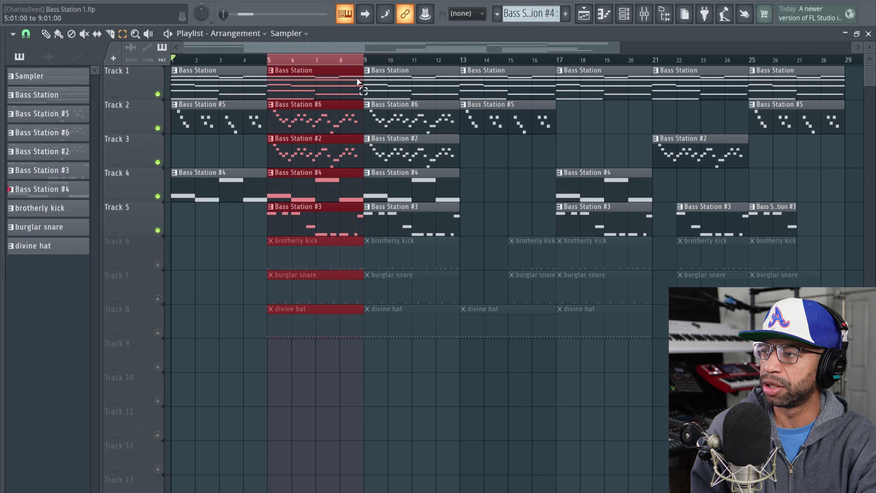
Show the mixer, open the first Bass Station channel's synth over it, and close the channel rack
click(645, 14)
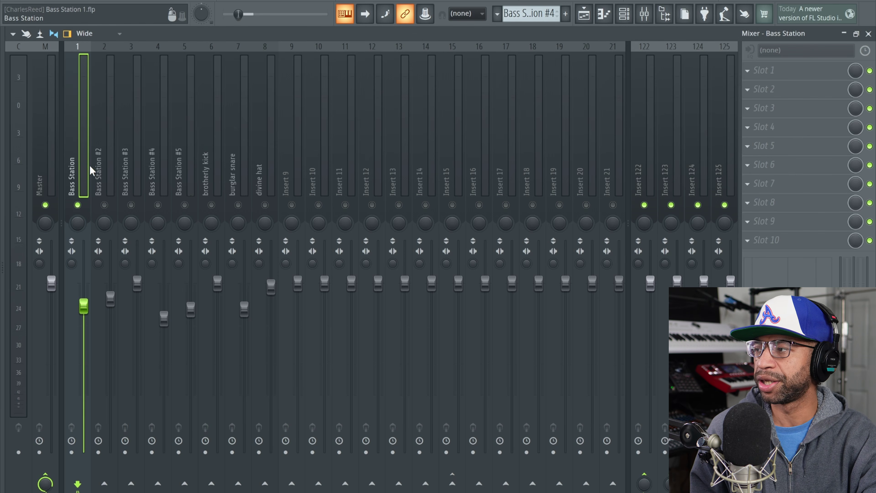
click(625, 15)
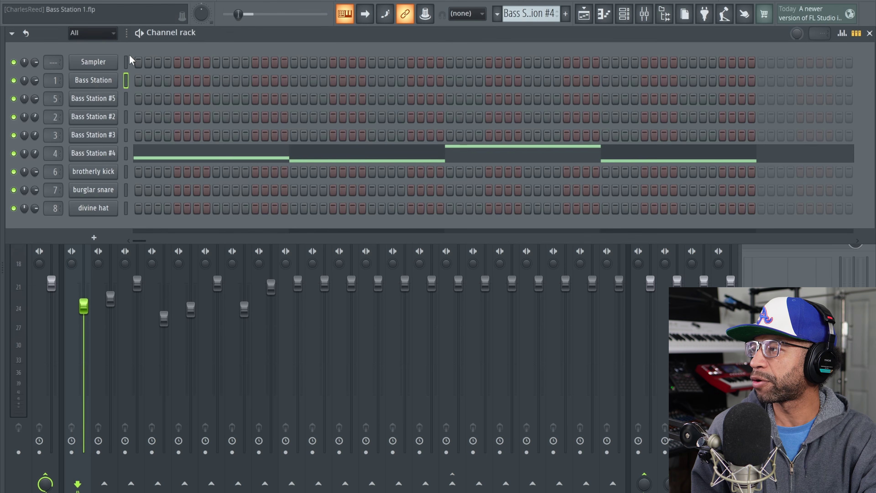
click(95, 80)
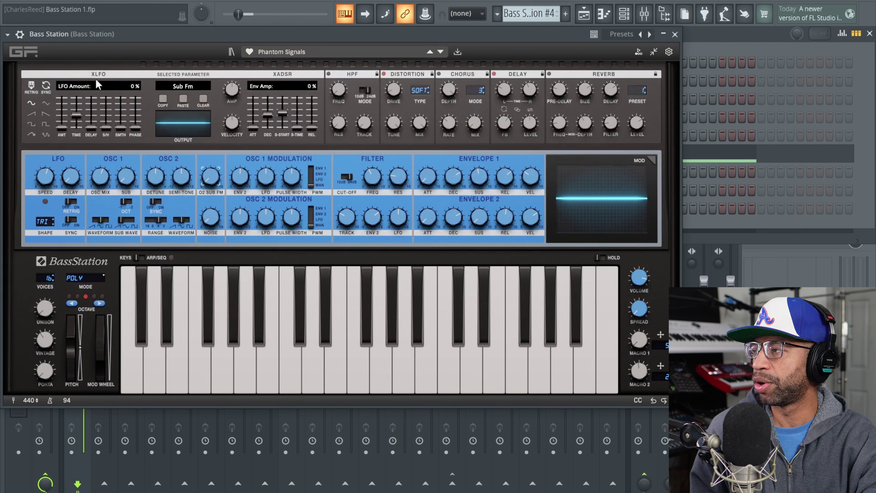
click(870, 33)
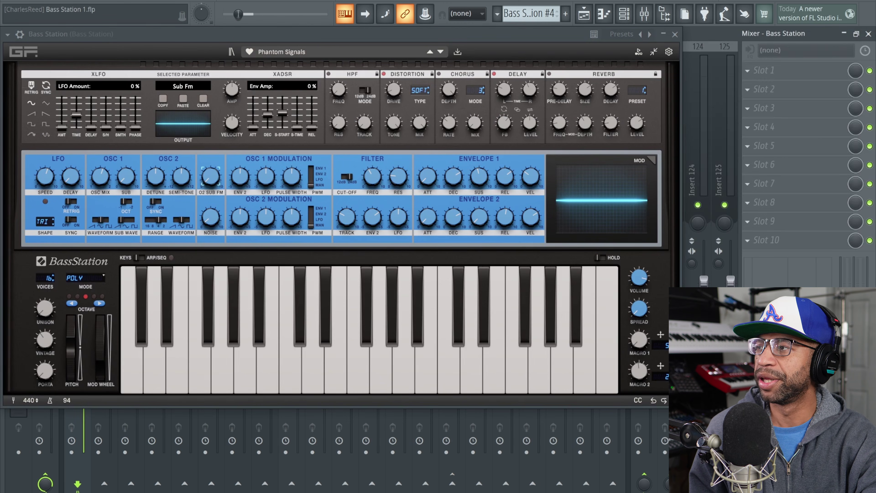
Play the loop to hear the Phantom Signals patch while viewing the synth's modulation section, and stop playback
key(space)
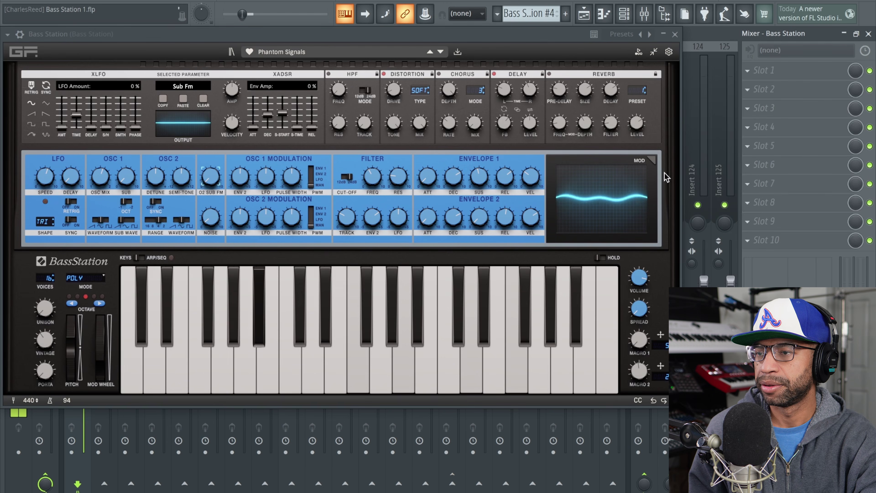
click(652, 159)
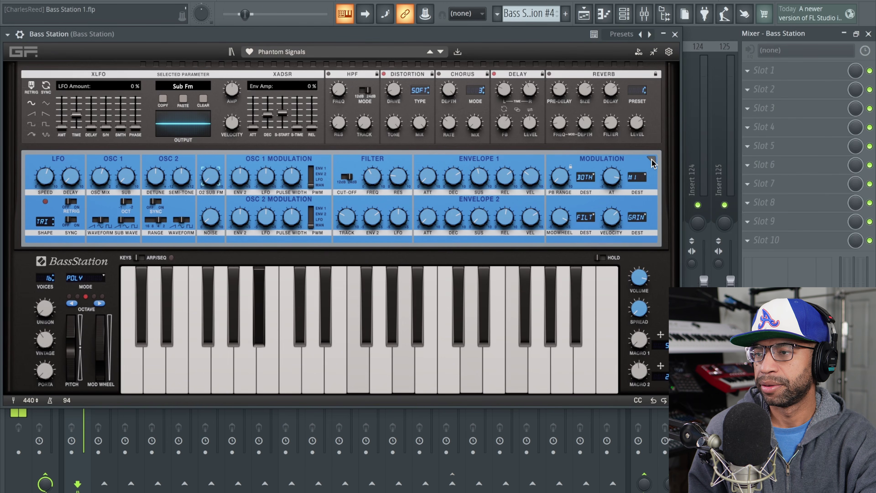
click(652, 160)
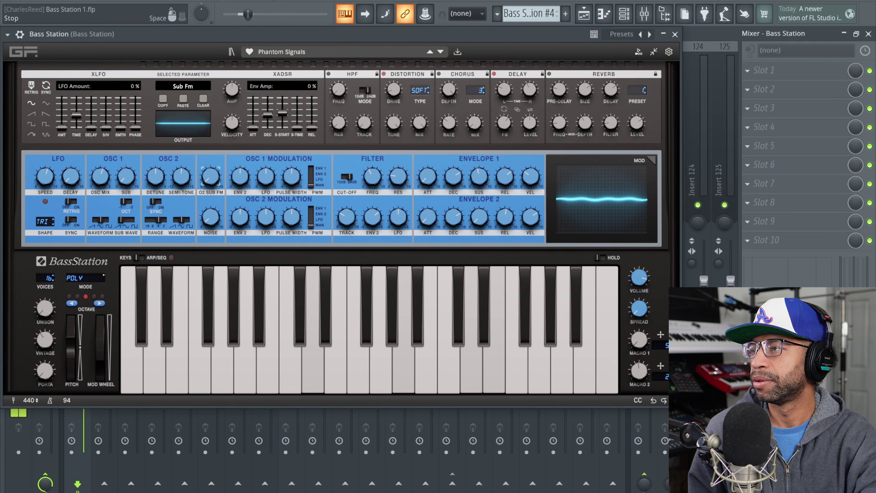
click(172, 13)
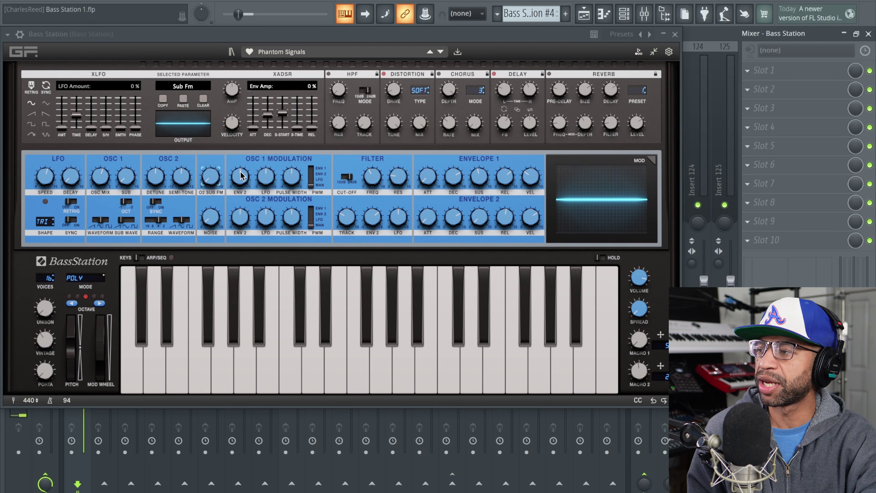
View the XLFO and XADSR settings for Osc 1 Envelope Mod, Sub Fm and Osc 2 Detune, and close the synth
click(241, 179)
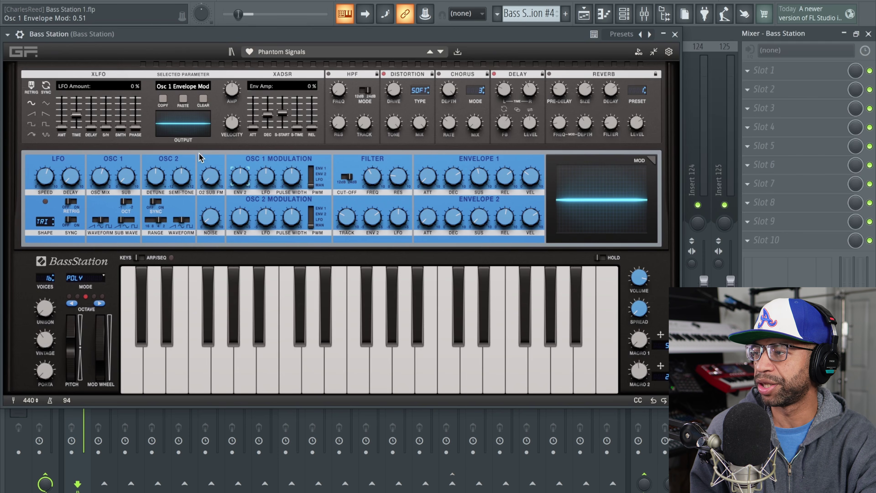
click(211, 178)
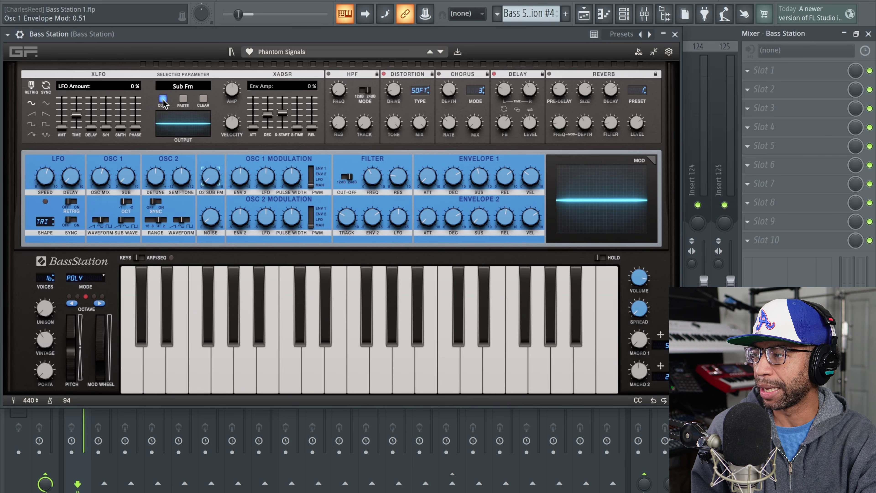
click(156, 177)
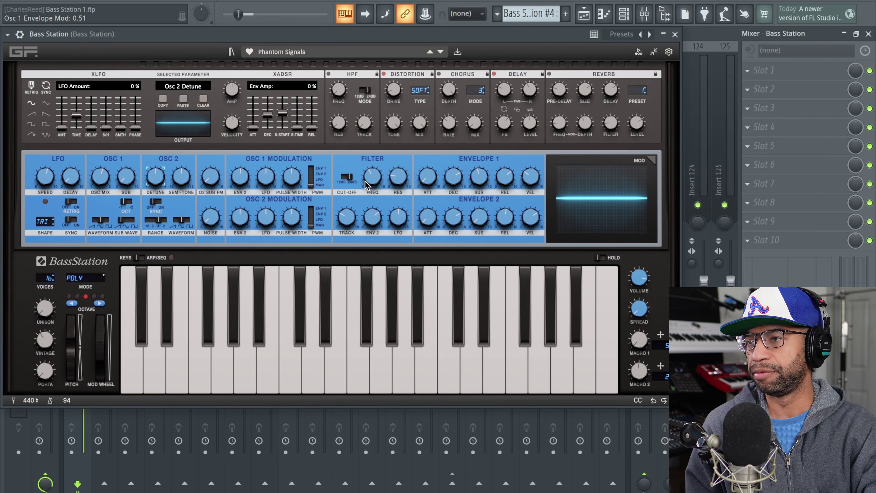
click(675, 35)
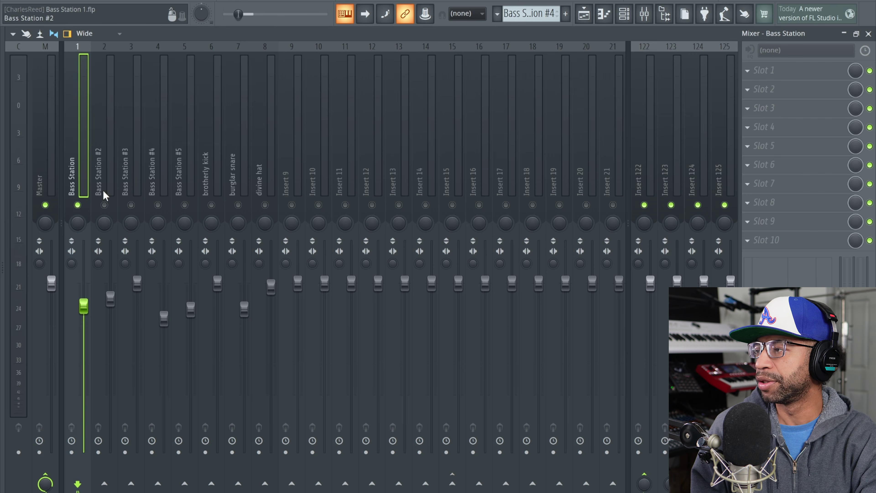
Select the Bass Station #2 mixer track, open the matching channel's synth and dismiss its patch browser
click(98, 159)
click(623, 14)
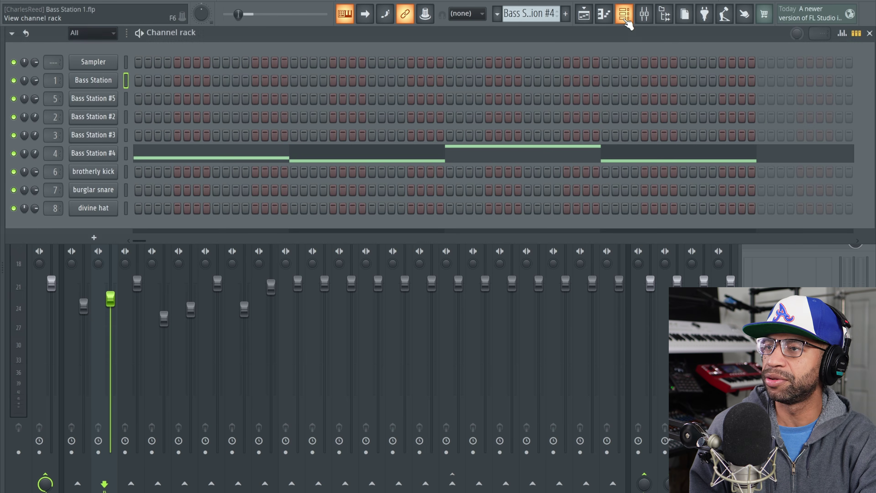
click(99, 99)
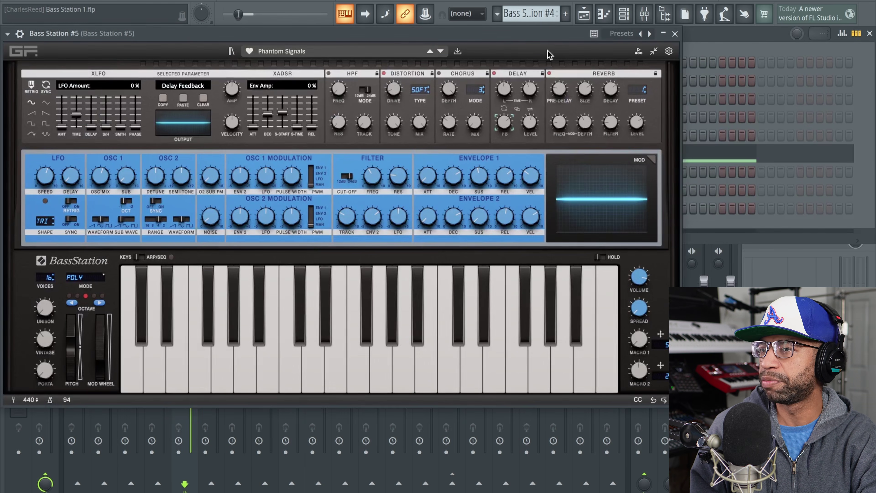
click(675, 34)
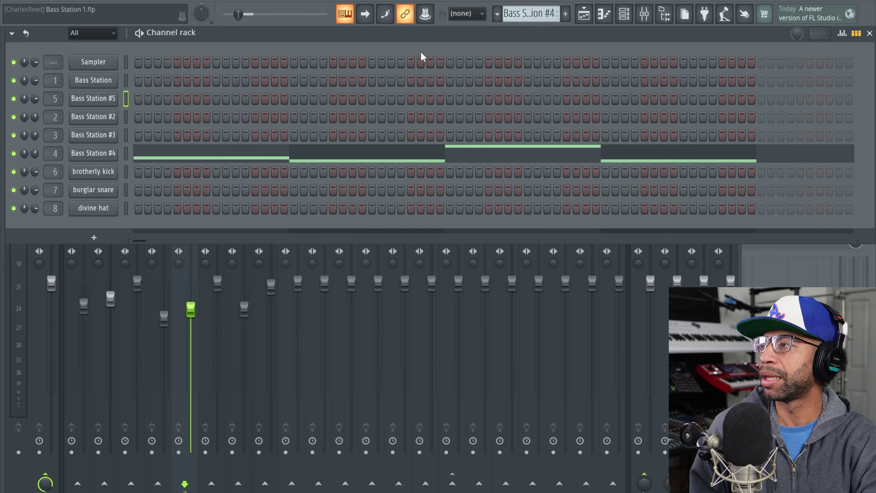
click(93, 116)
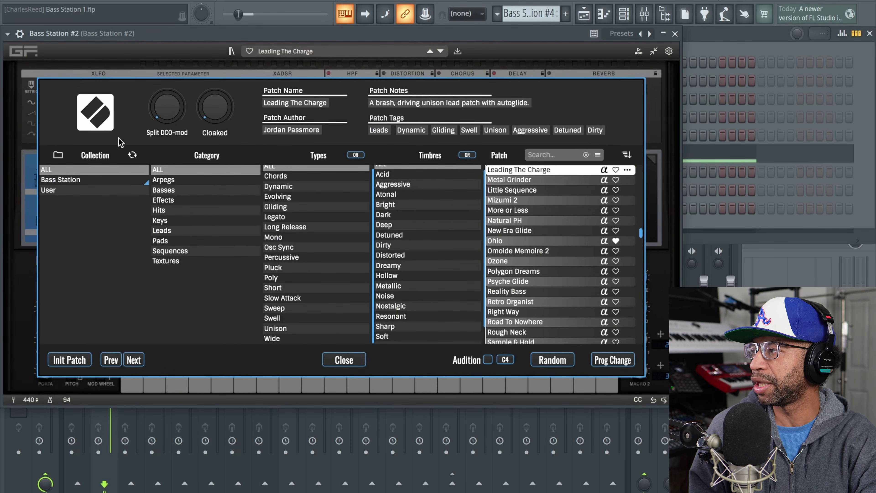
click(304, 51)
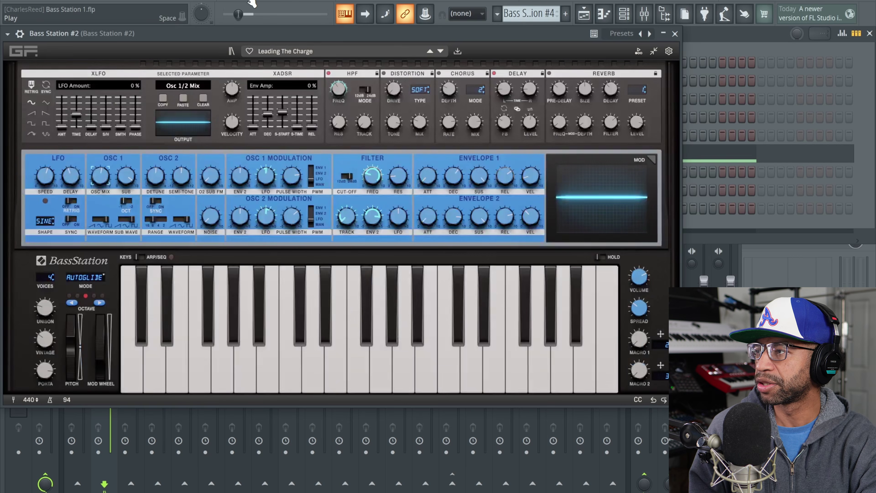
Play the loop to hear the Leading The Charge patch on the Bass Station #2 synth, and close the synth
click(719, 246)
key(space)
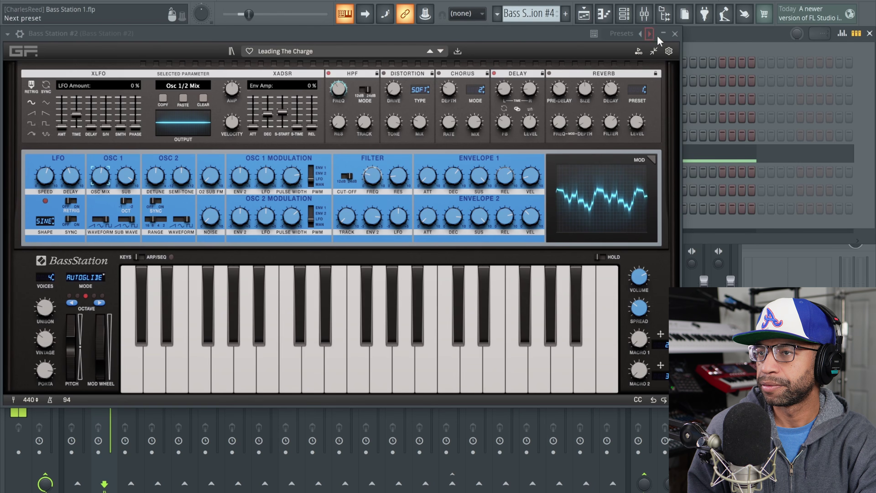
click(676, 34)
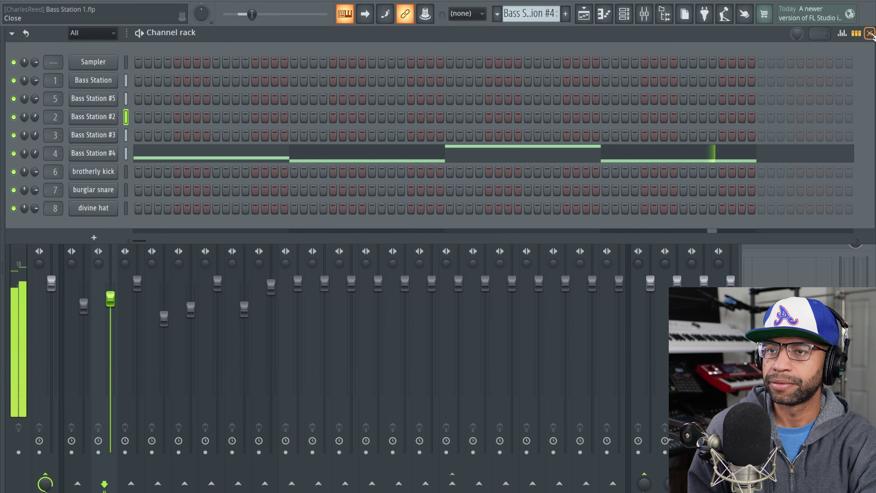
Solo the Bass Station #3 mixer track and open the matching channel's synth from the channel rack
key(F9)
right_click(131, 205)
click(128, 172)
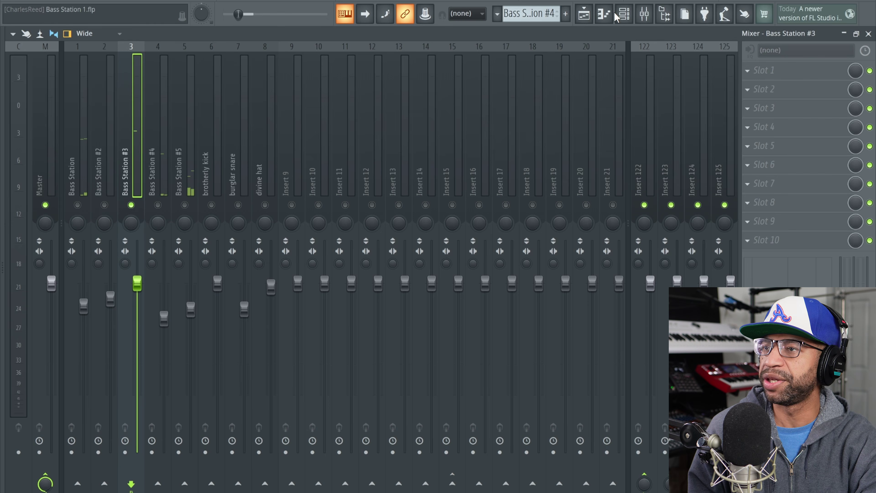
click(624, 14)
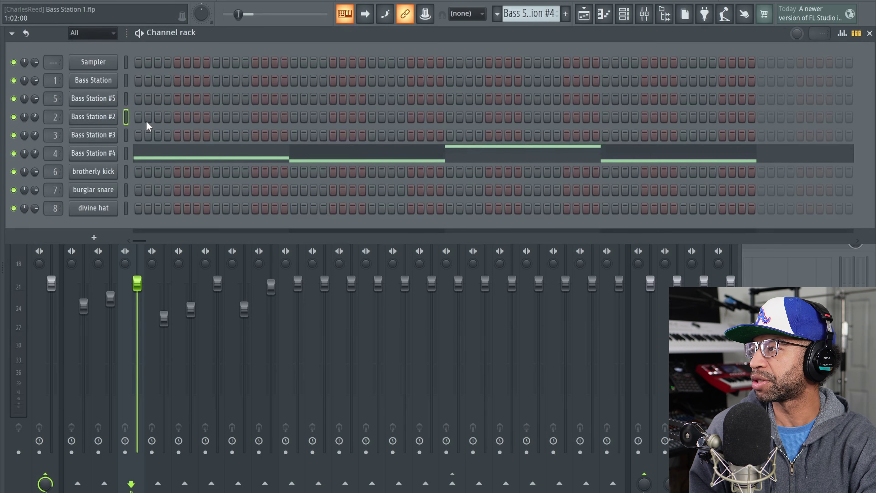
click(111, 136)
Reposition the Bass Station #3 synth window, listen to its Industrial Lord patch over the mixer, and close the synth
click(357, 78)
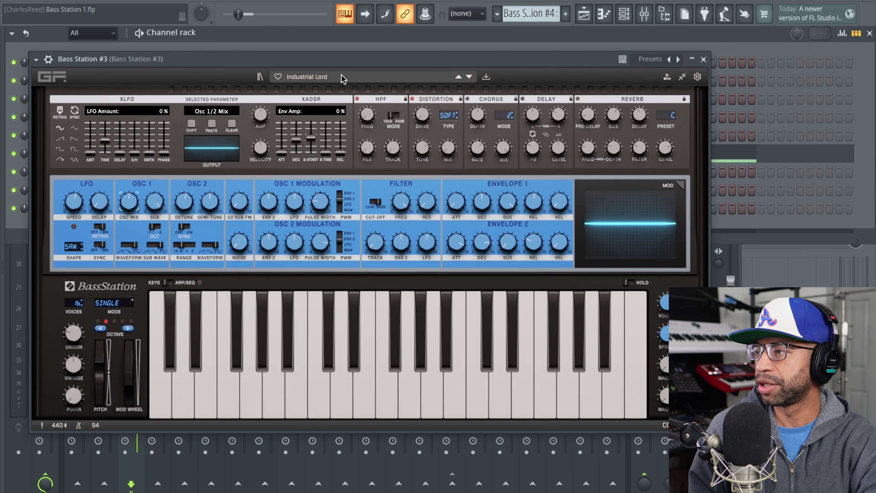
drag(315, 67, 286, 42)
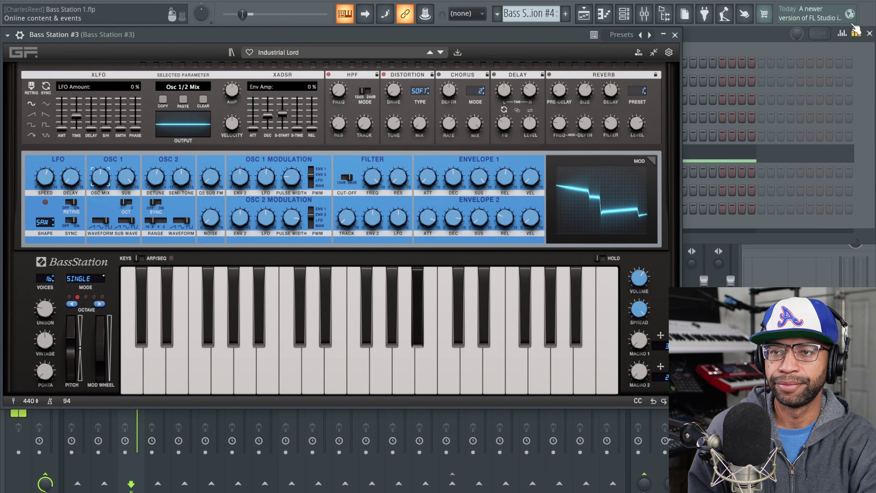
click(644, 14)
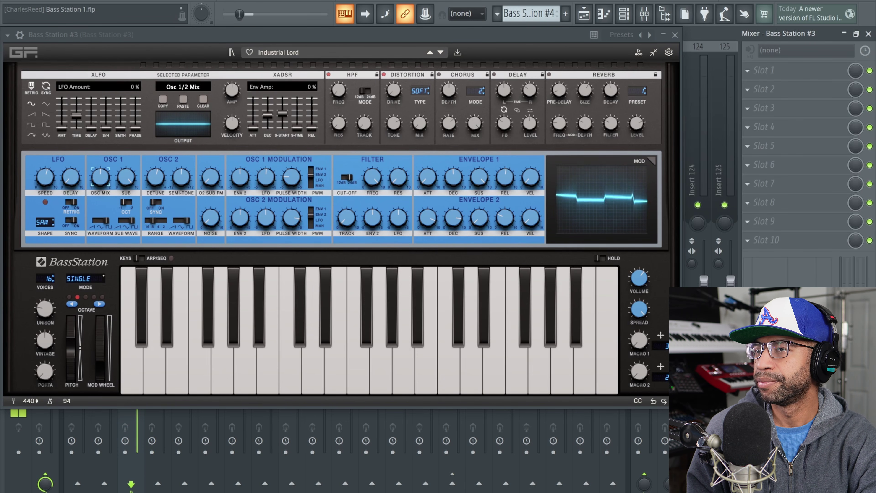
click(675, 35)
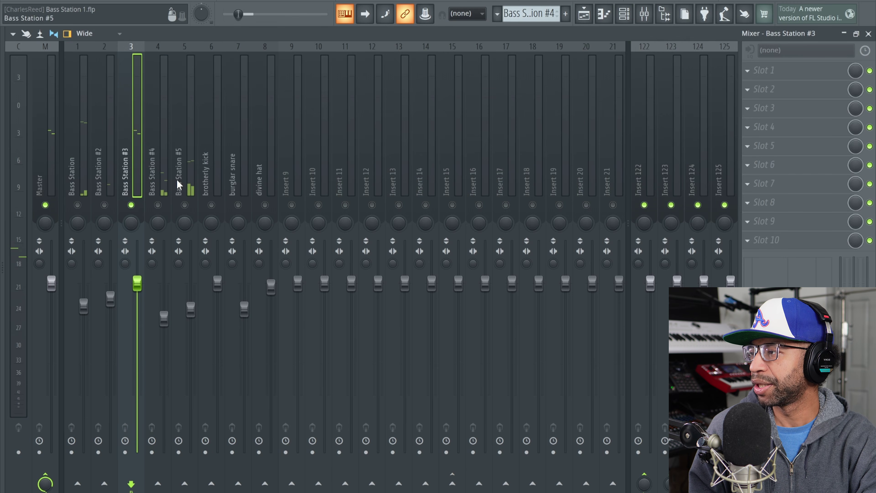
Solo the Bass Station #4 mixer track, open the matching channel's synth and close the channel rack
right_click(159, 207)
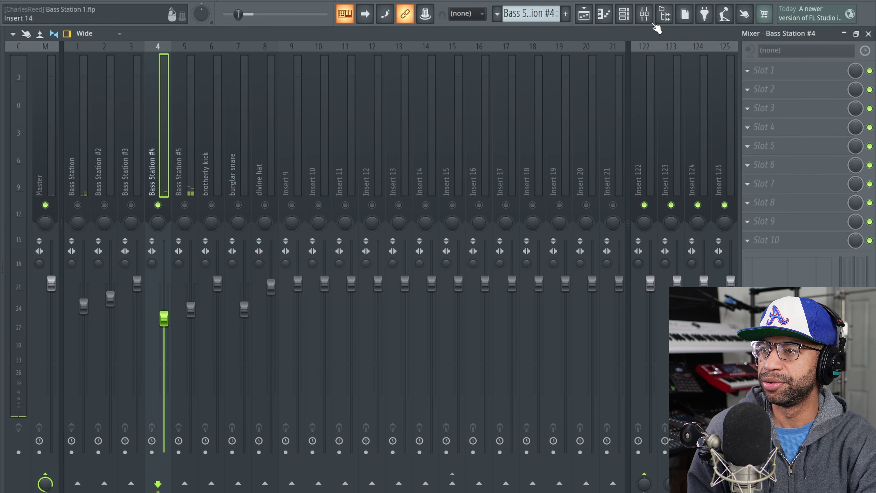
click(624, 14)
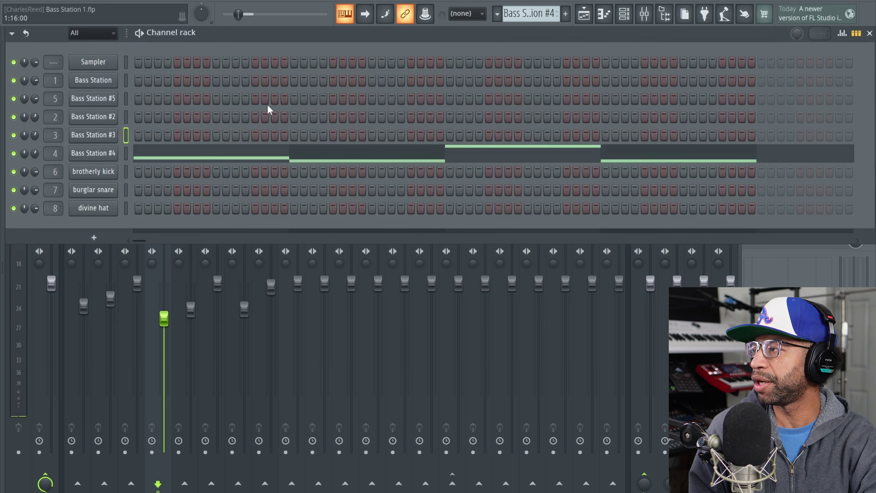
click(97, 155)
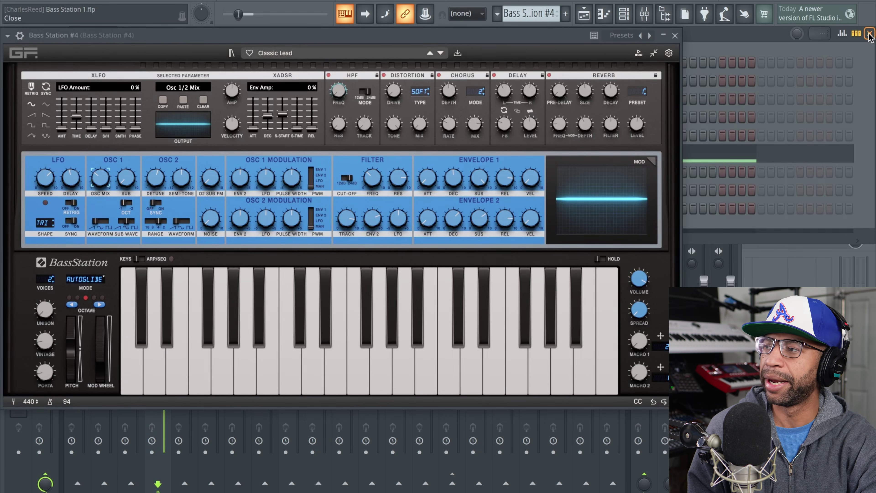
click(870, 35)
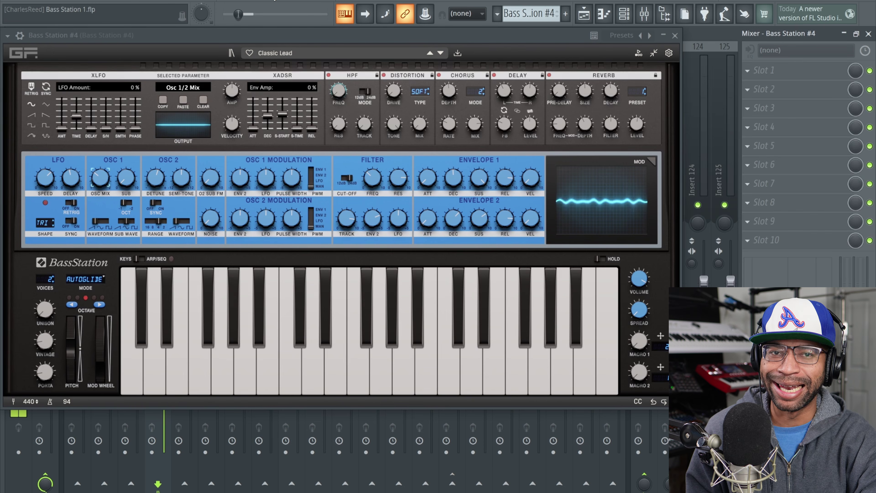
Play the loop to hear the Classic Lead patch on the Bass Station #4 synth, and stop playback
click(257, 1)
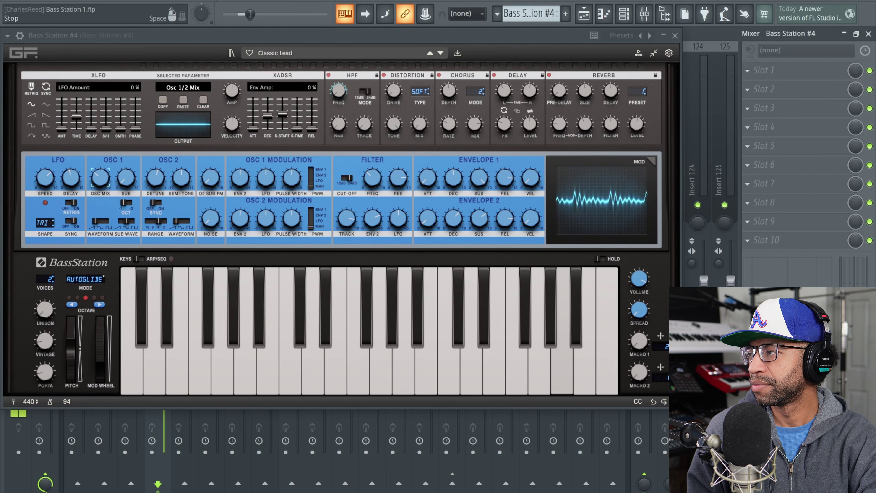
key(space)
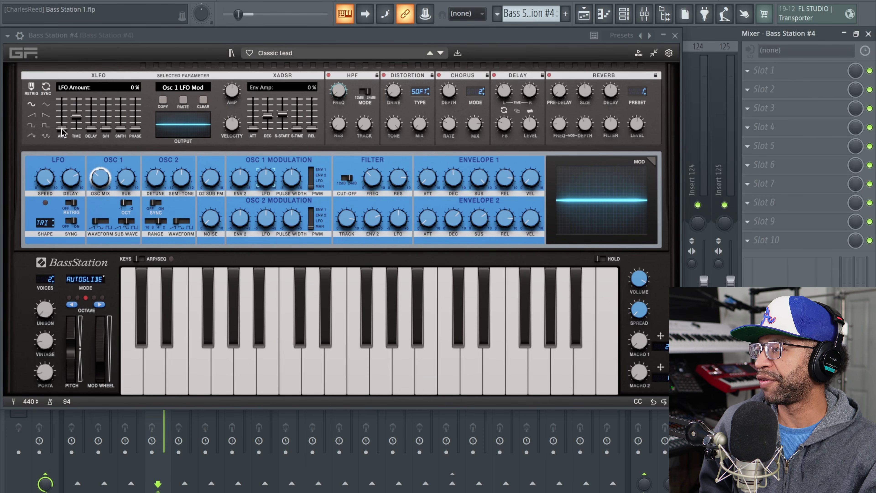
Try a 5.5% XLFO amount on Osc 1 LFO Mod, reset it, and set it to 26.67% during playback
drag(62, 132, 62, 129)
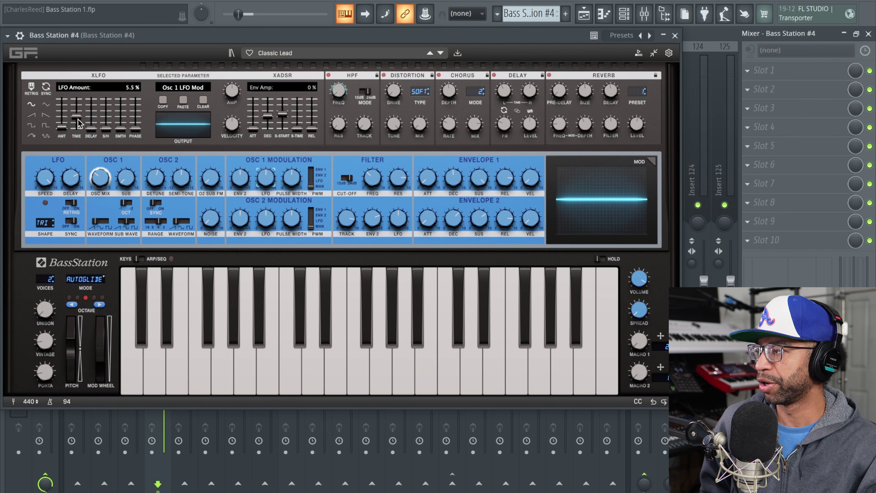
drag(64, 128, 65, 135)
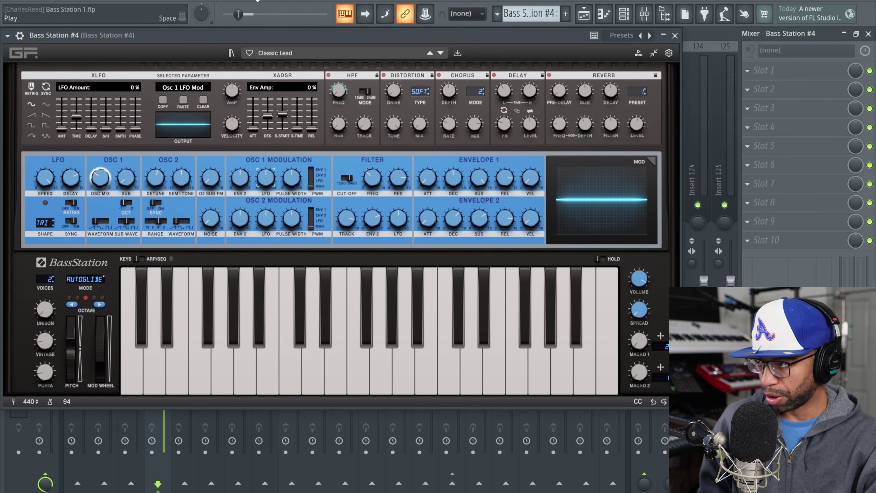
click(257, 1)
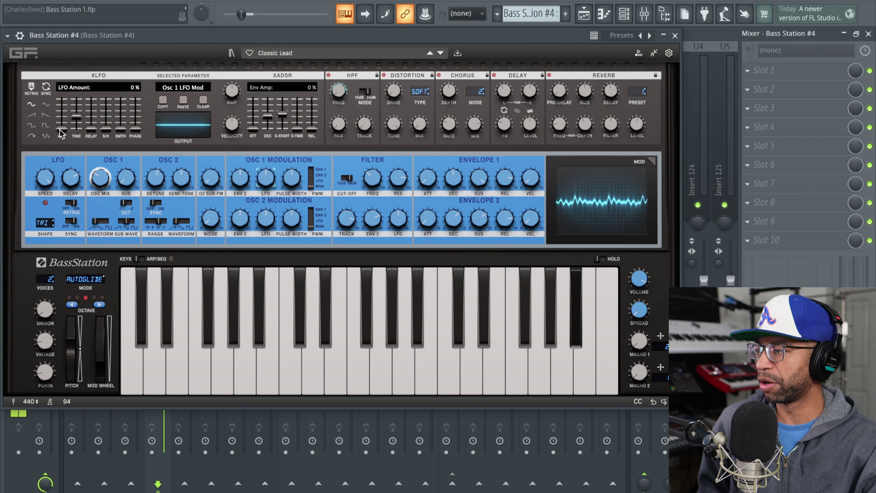
drag(61, 133, 62, 113)
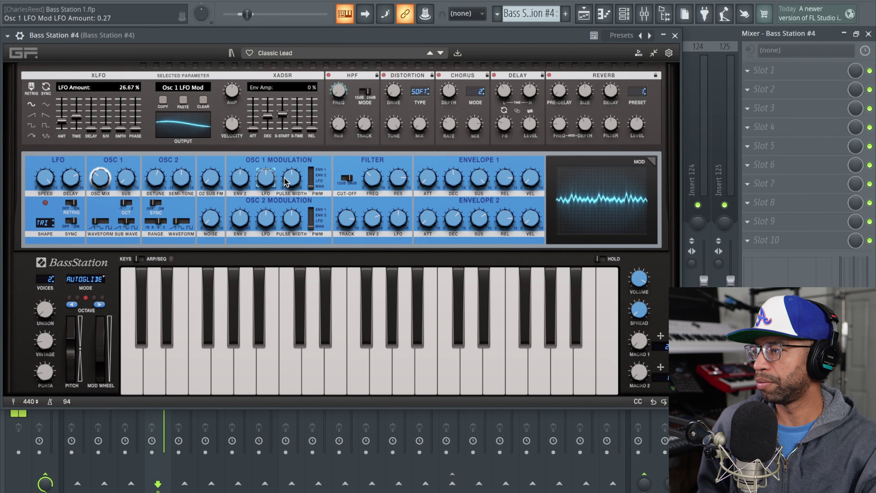
Set the Osc 1 LFO modulation to 0.85 and the LFO delay to 0.72 while the loop plays
drag(264, 180, 265, 160)
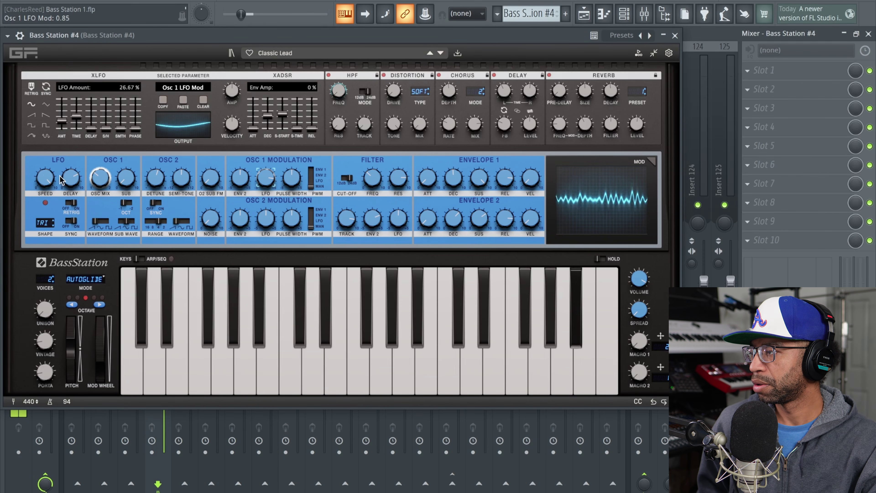
mouse_move(76, 179)
mouse_down()
mouse_move(70, 192)
mouse_move(45, 197)
mouse_move(68, 171)
mouse_up()
Select LFO Speed as the modulated parameter, adjust its XLFO sliders and set the XLFO shape to Brown Noise
click(48, 185)
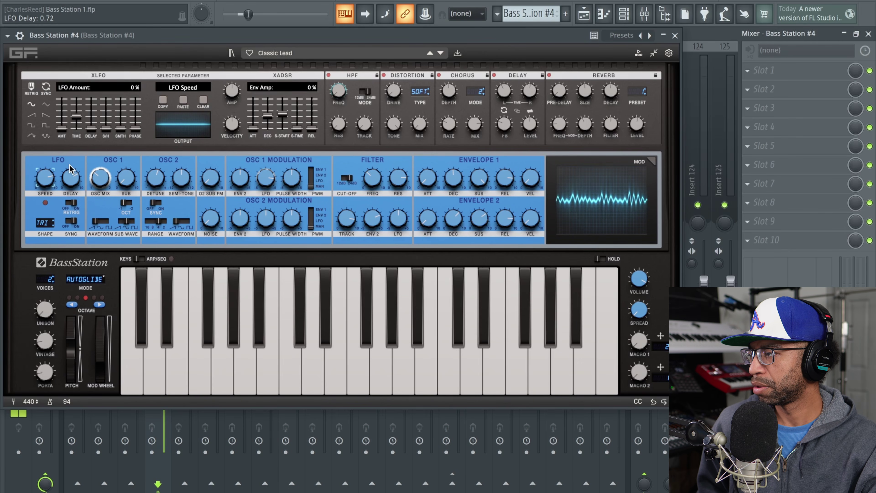
click(47, 183)
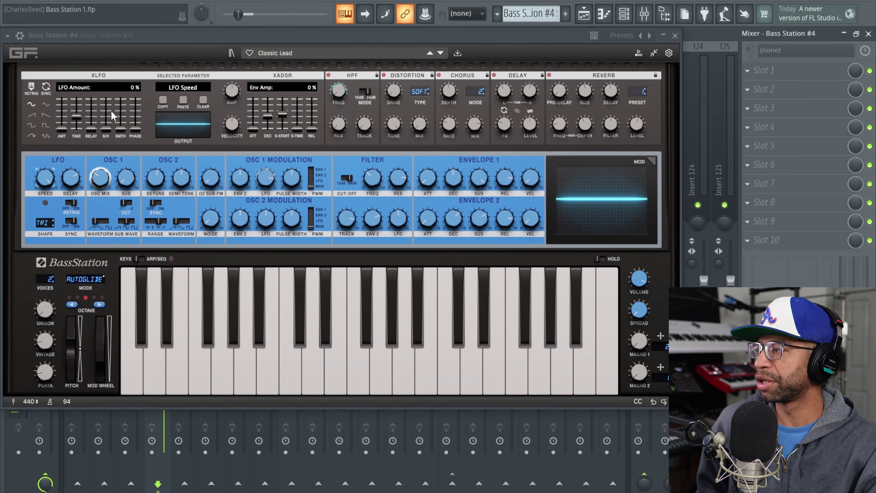
drag(106, 129, 106, 126)
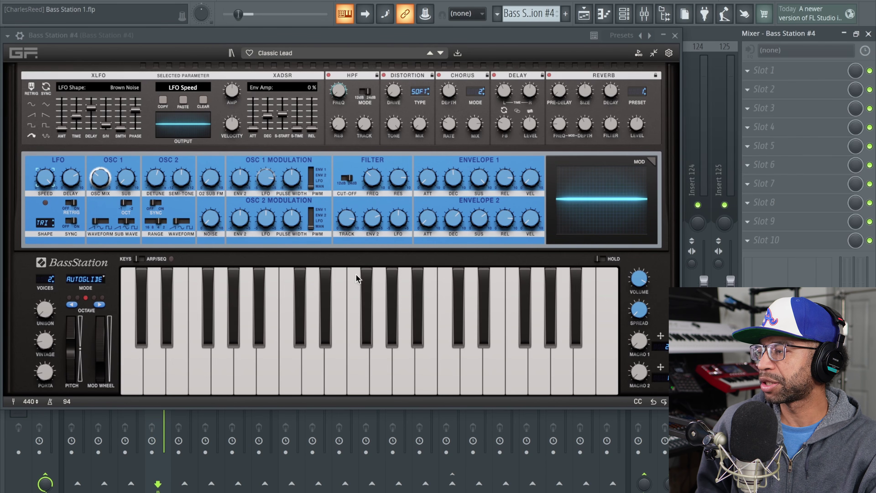
Show the arpeggiator and sequencer section, turn on the arpeggiator, and set its octave to +2 with the downward mode
click(139, 259)
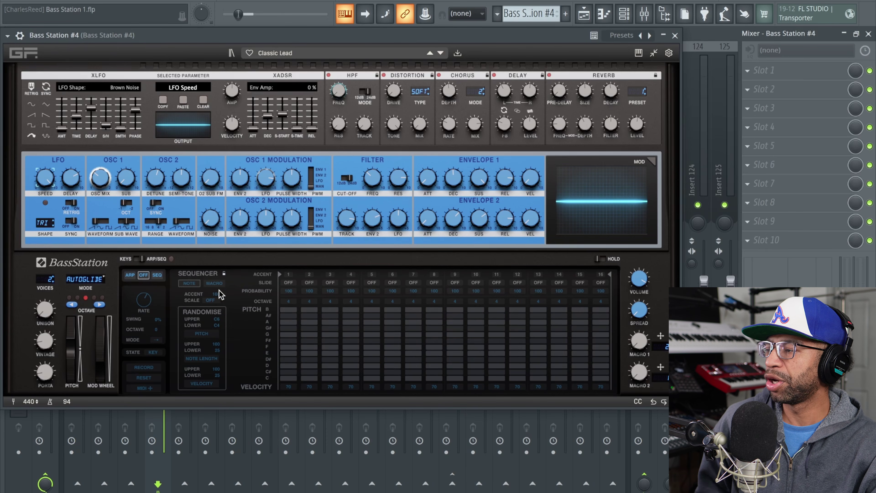
click(130, 276)
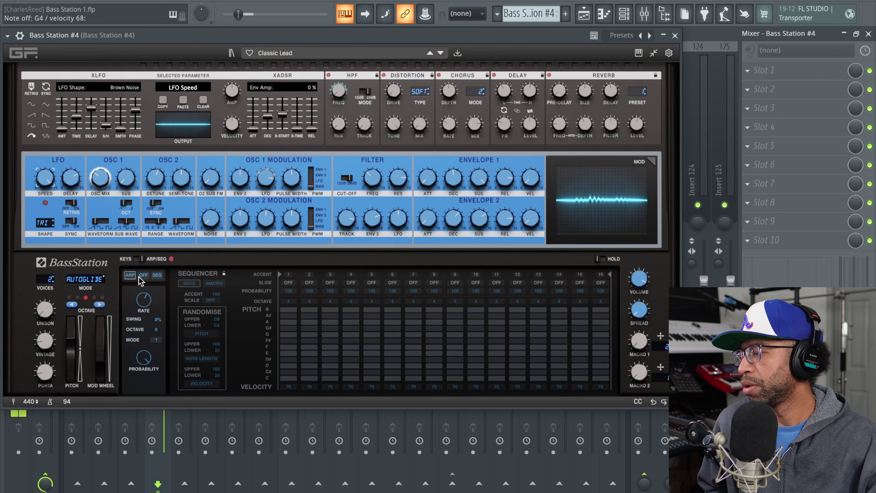
drag(143, 358, 160, 324)
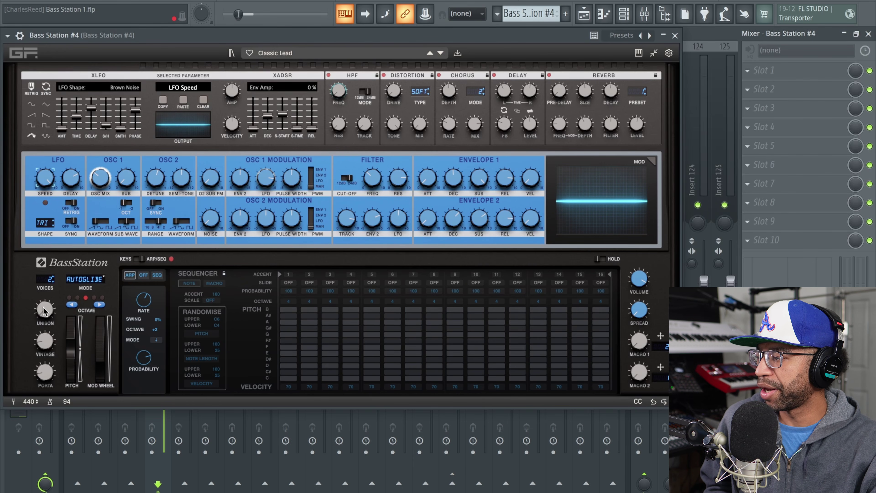
Try different Unison amounts with the arpeggiator, then use 5 voices in Poly mode
drag(44, 310, 49, 278)
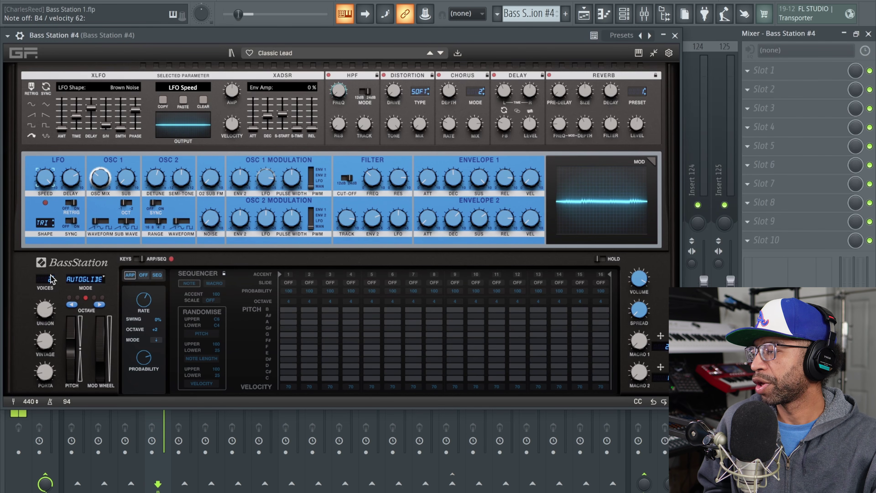
drag(47, 312, 34, 364)
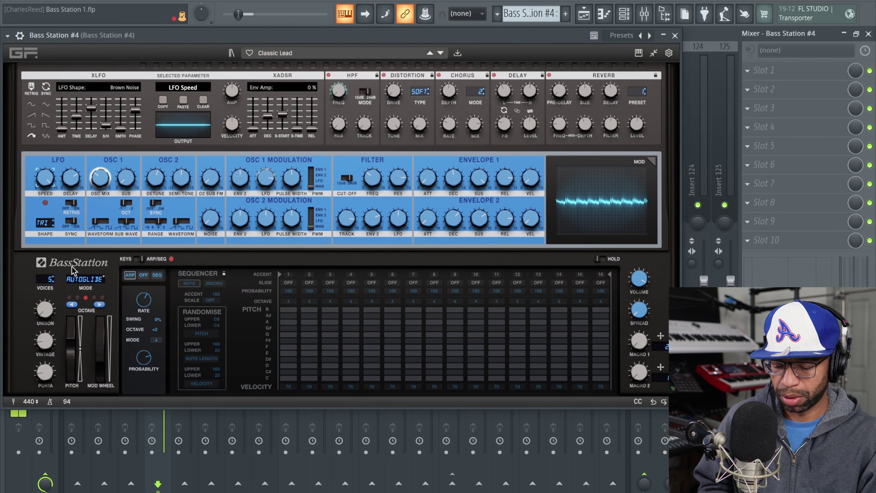
click(102, 280)
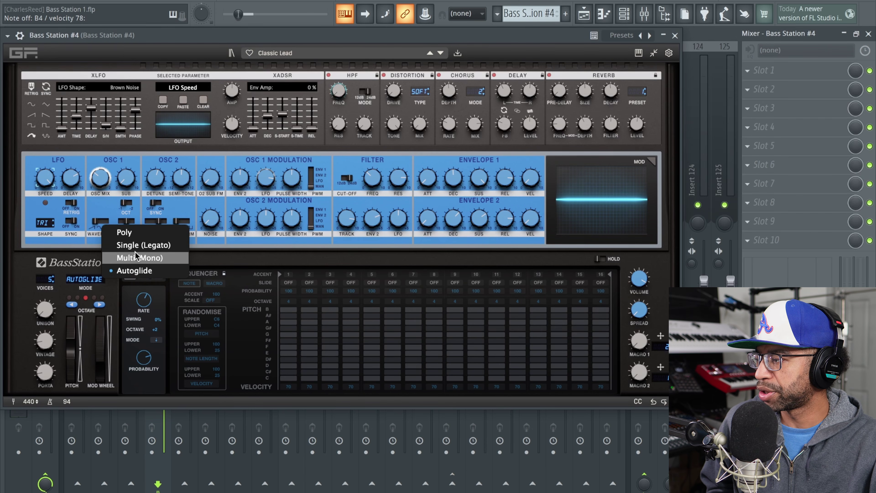
click(142, 231)
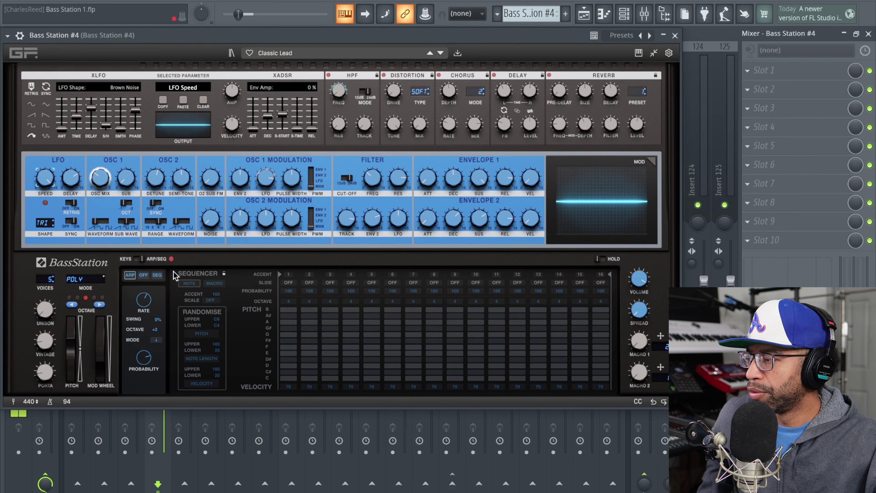
Switch to the sequencer and randomise its pitches, set the upper pitch limit to C7, and play the sequence
click(157, 275)
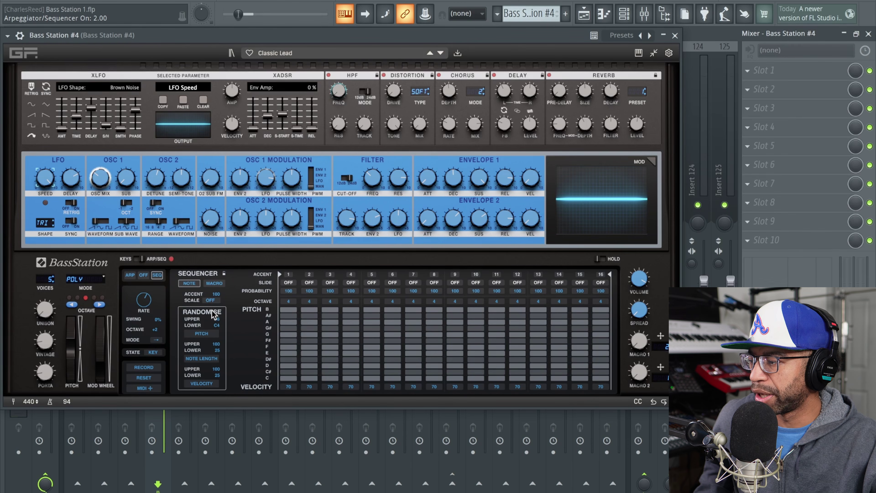
click(204, 334)
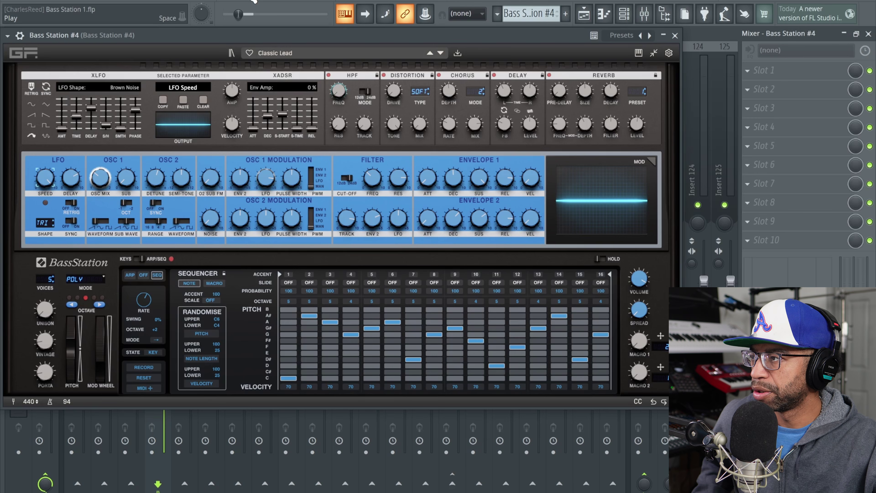
click(253, 1)
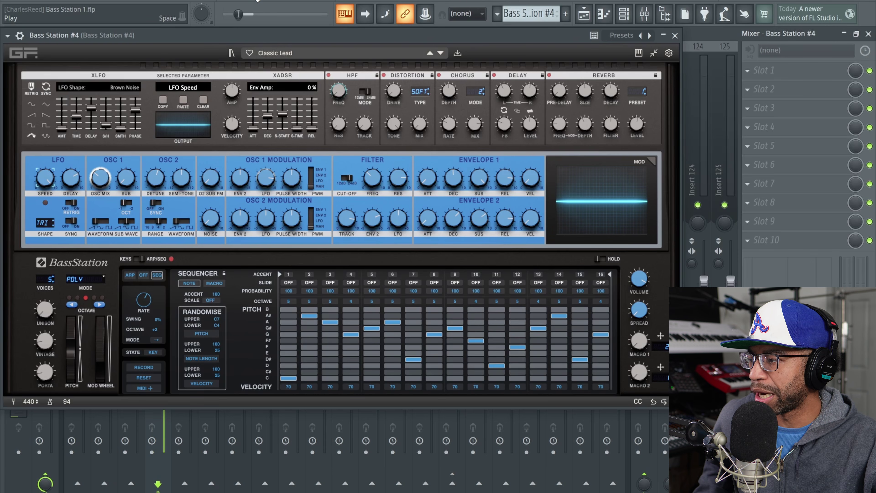
click(257, 1)
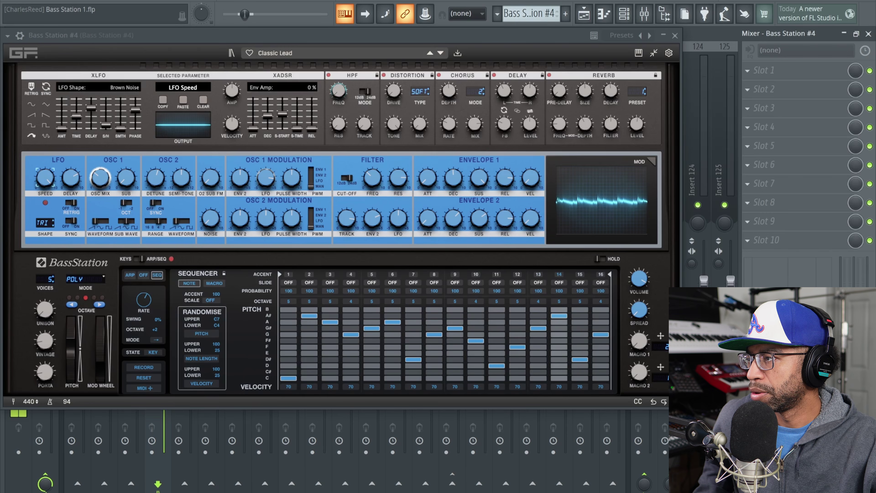
Set the sequencer scale to D minor and play the sequence
click(211, 301)
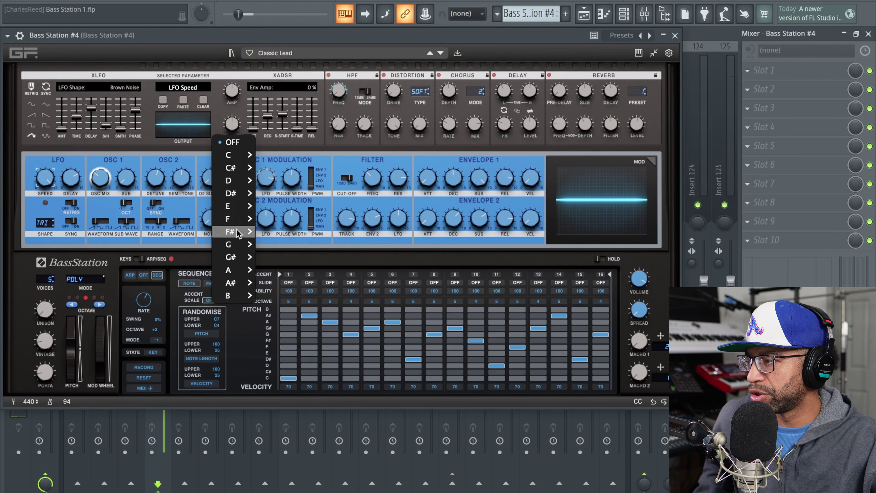
mouse_move(238, 169)
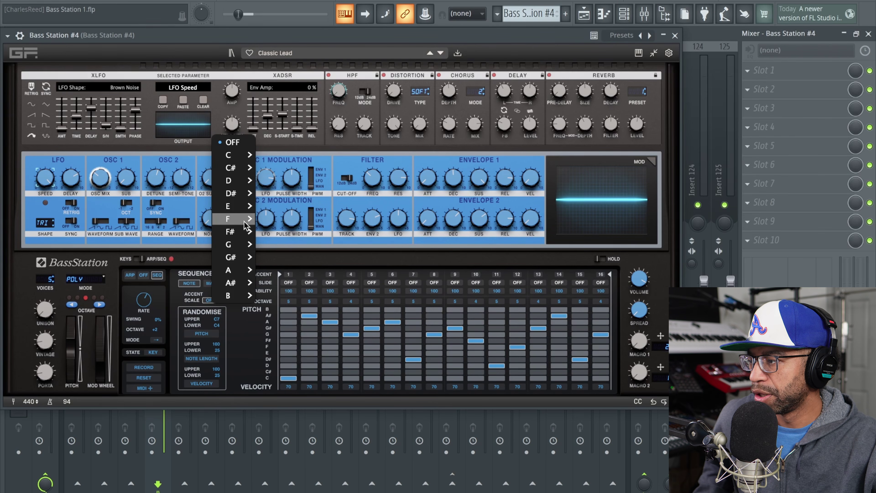
mouse_move(245, 193)
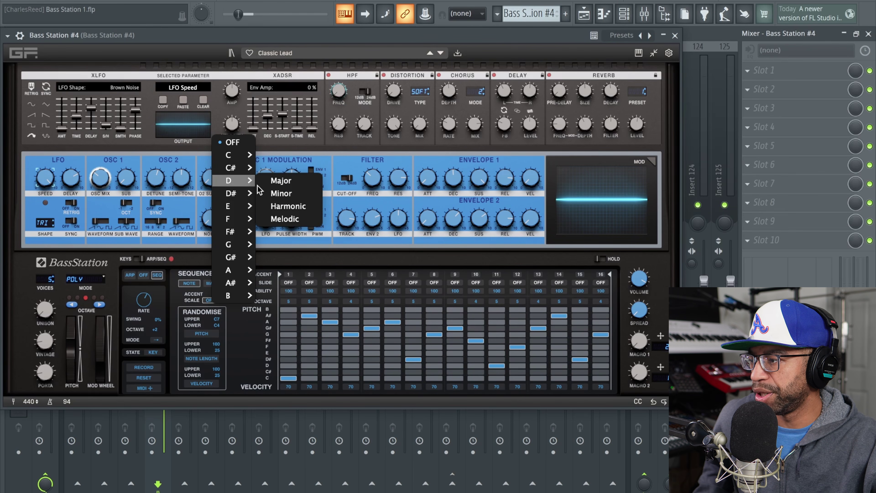
click(273, 195)
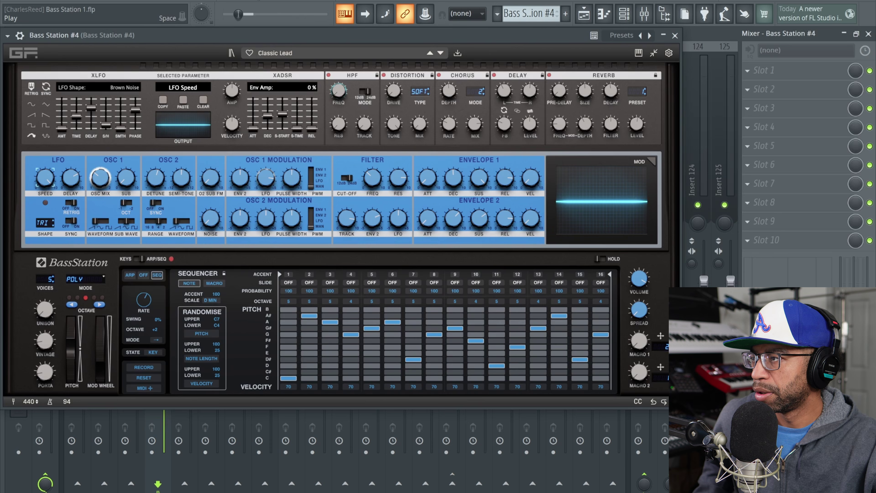
click(253, 0)
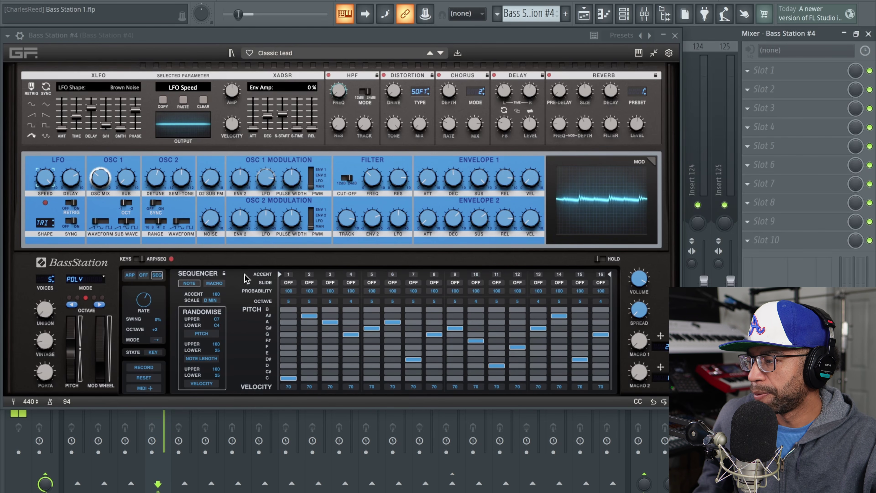
Randomise the sequencer pitches again and raise Macro 1 to about 69% while the sequence plays
click(203, 334)
click(256, 2)
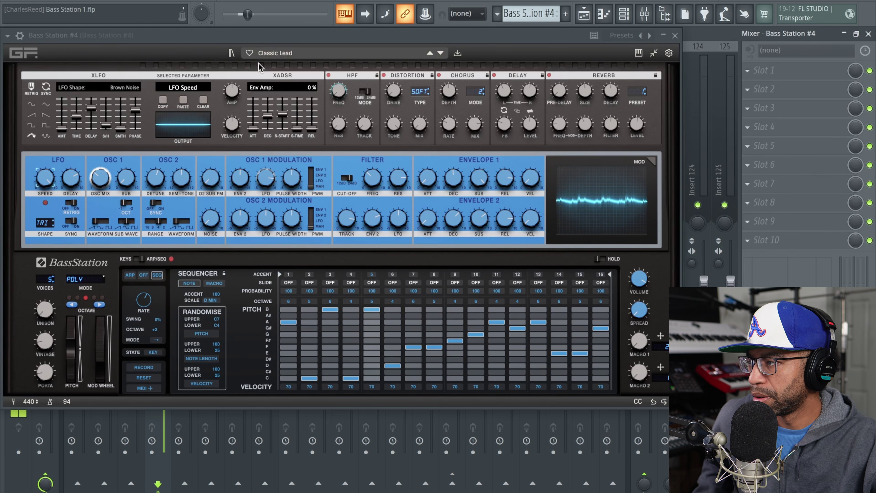
click(172, 15)
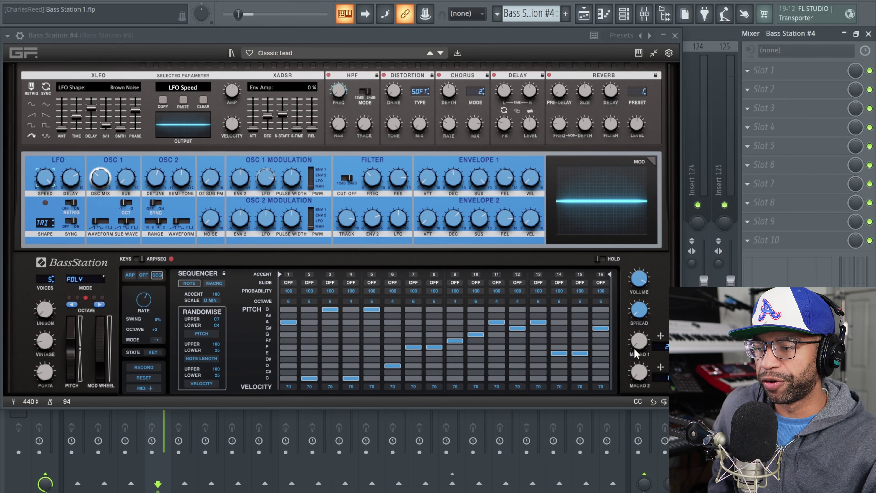
key(space)
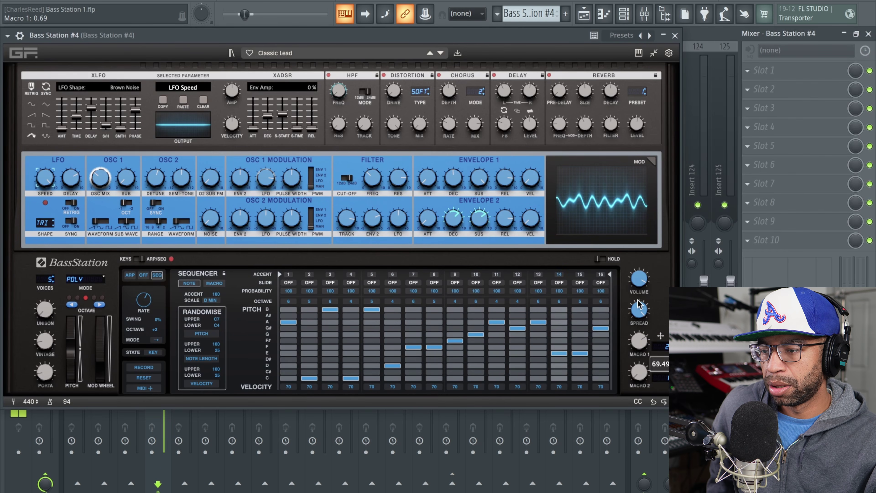
drag(638, 346, 643, 300)
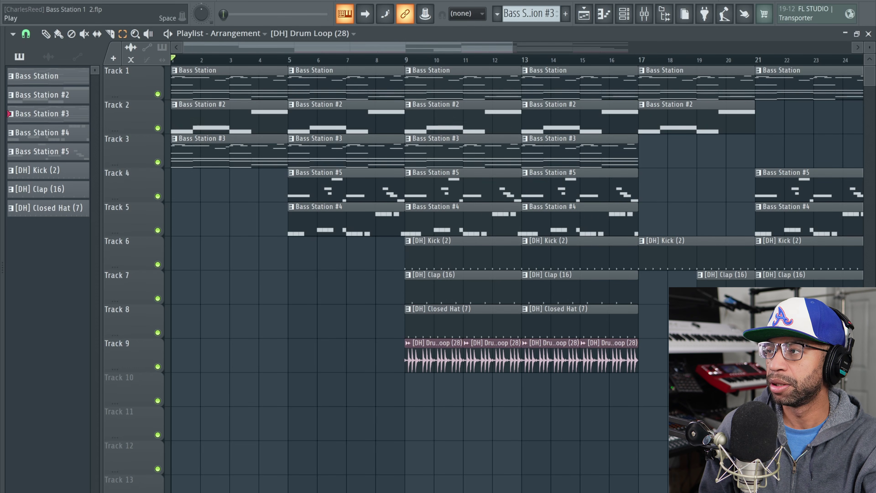
Play the arrangement from the start through the section after bar 17
click(257, 0)
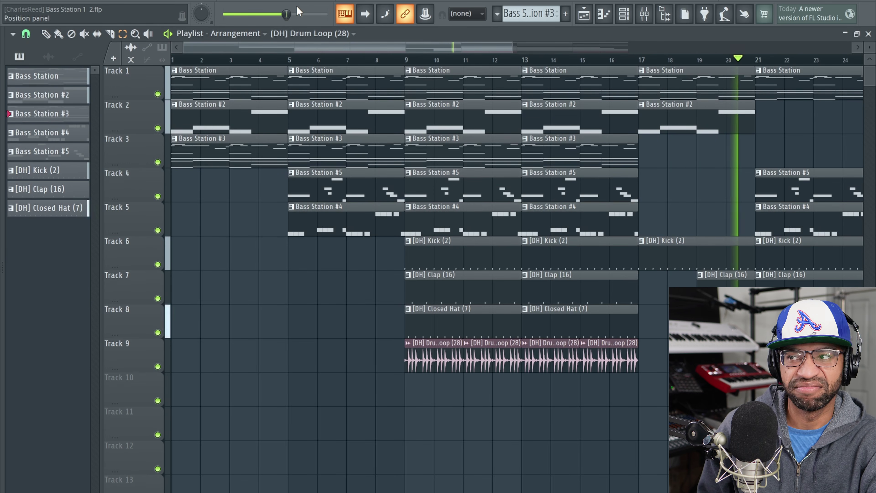
click(274, 0)
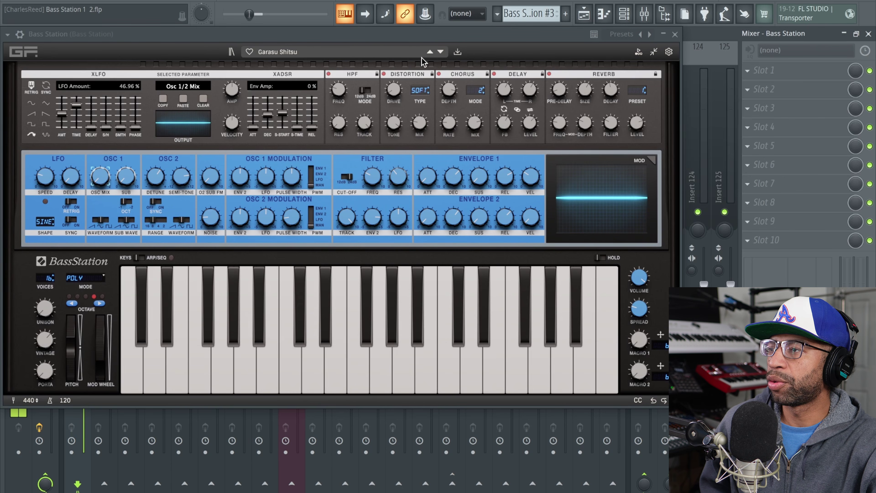
Open the patch browser for the first Bass Station, filter to the Keys category, and audition PPG Keys and Cassette Chorus
click(346, 52)
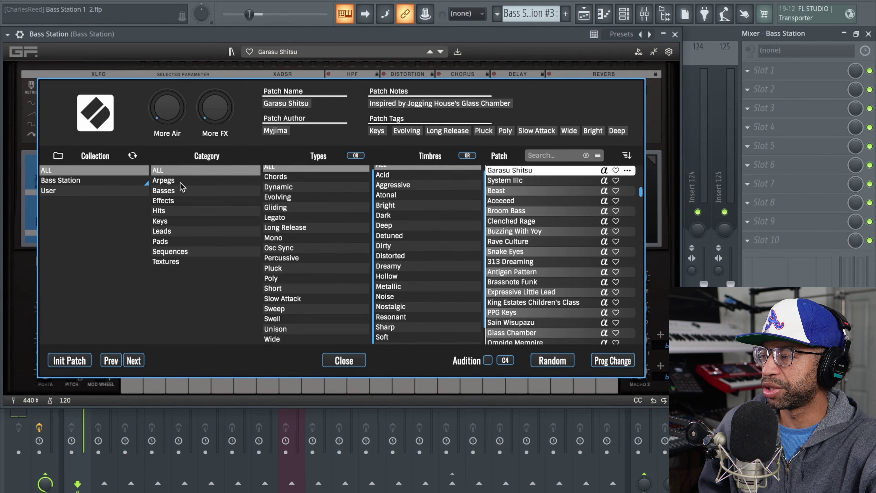
click(162, 222)
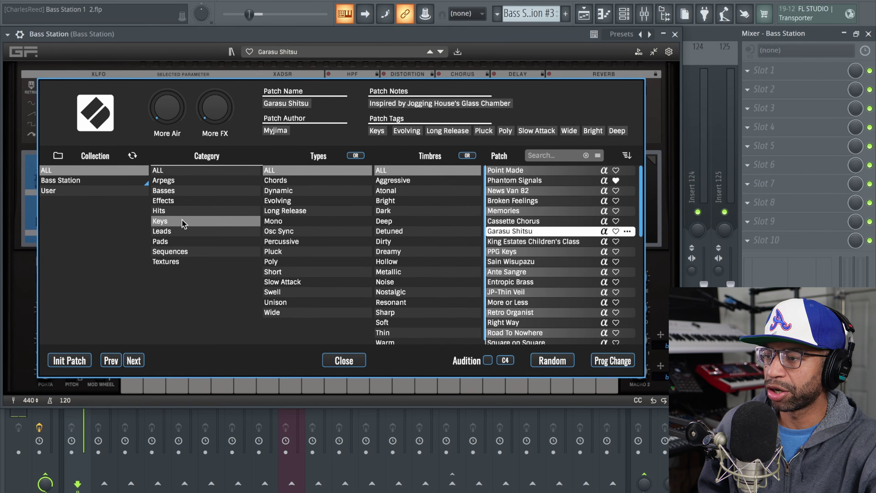
click(513, 253)
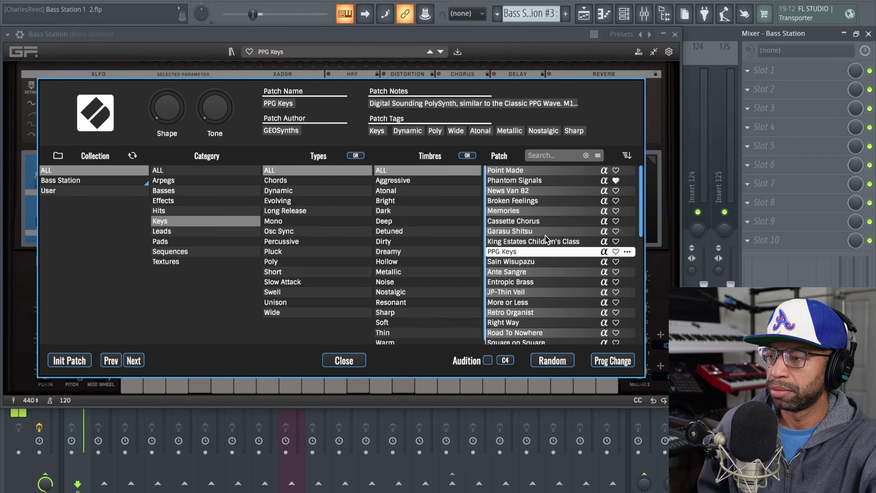
click(540, 225)
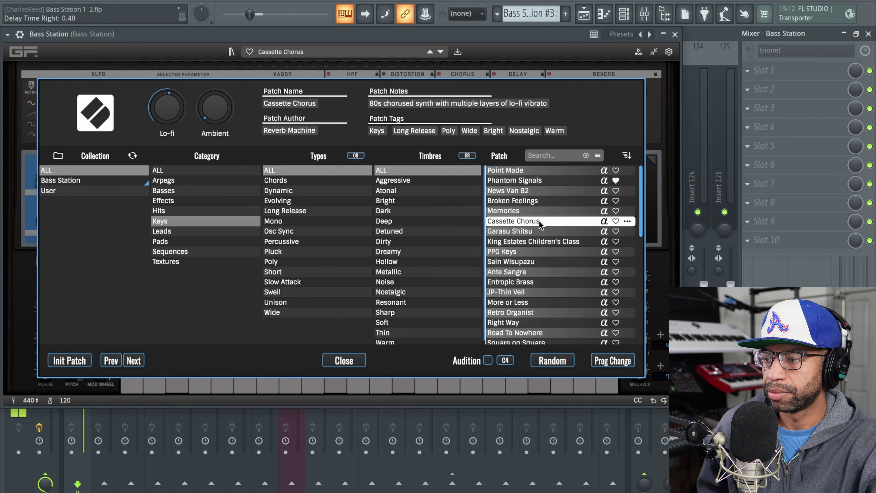
Audition the More or Less and Retro Organist patches from the Keys category
scroll(550, 297, down, 1)
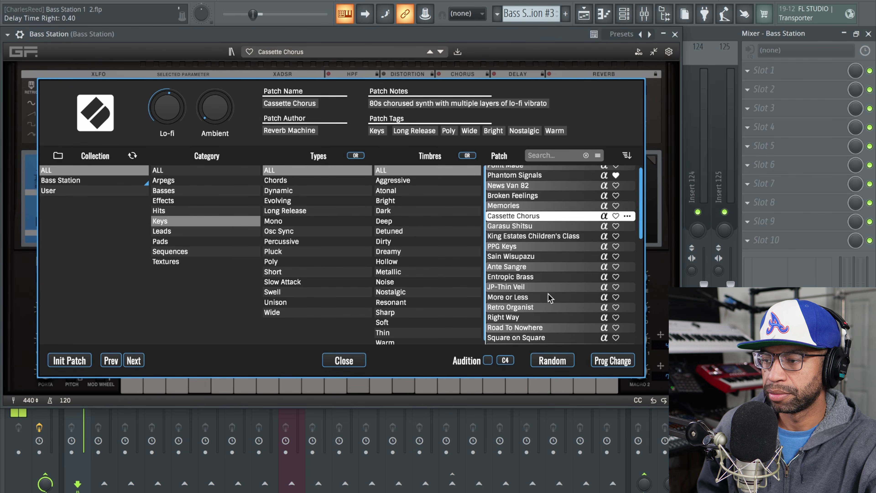
scroll(550, 298, down, 2)
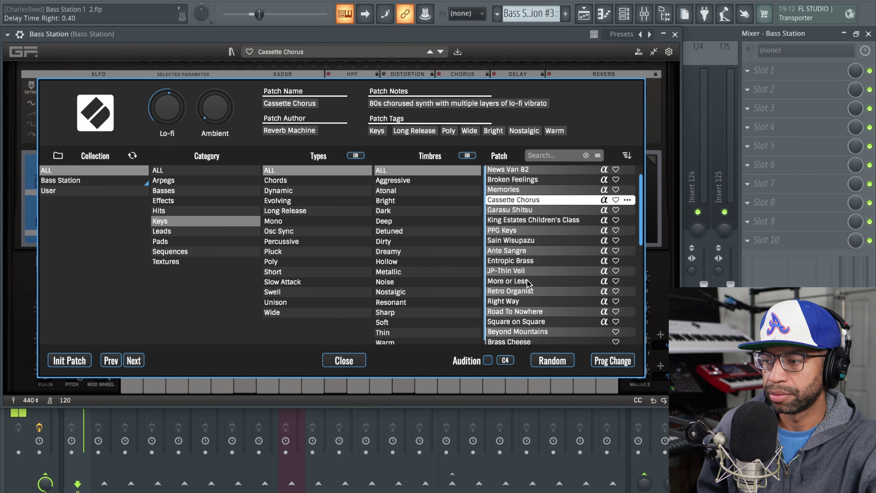
click(507, 281)
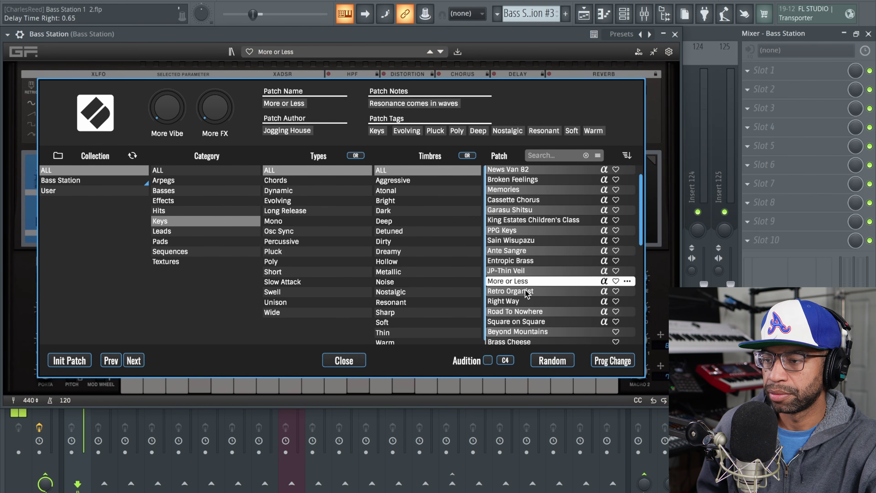
click(527, 292)
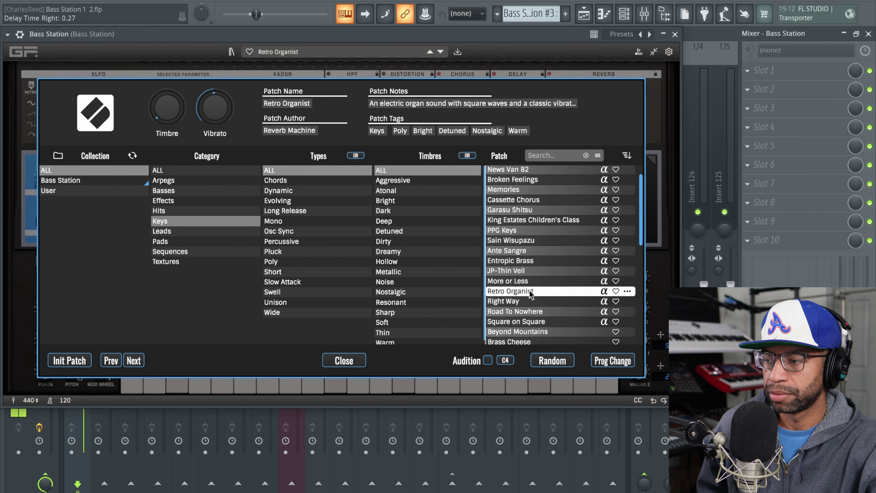
Audition the Beyond Mountains patch from further down the Keys list, and load Brass Knots
scroll(531, 295, down, 1)
scroll(533, 294, down, 3)
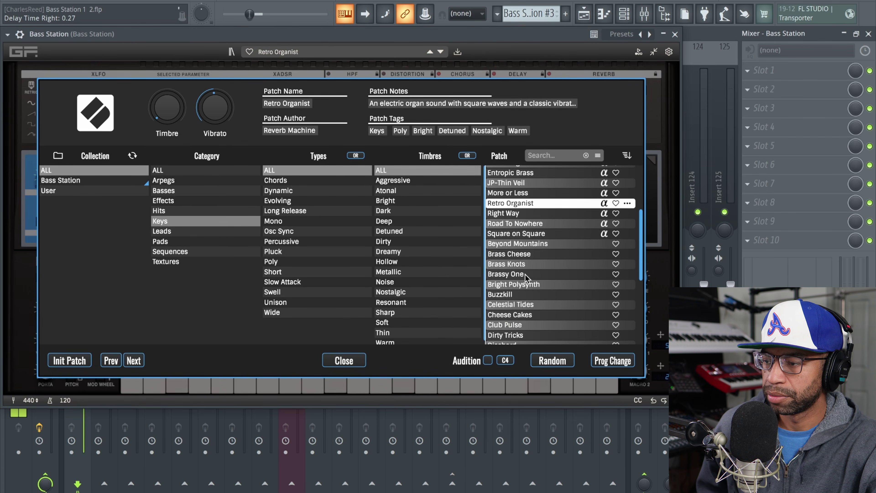
click(269, 0)
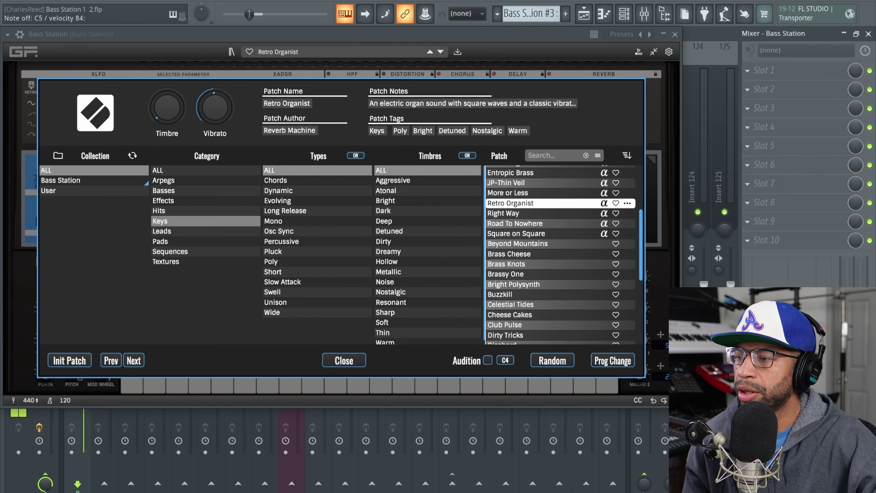
double_click(521, 244)
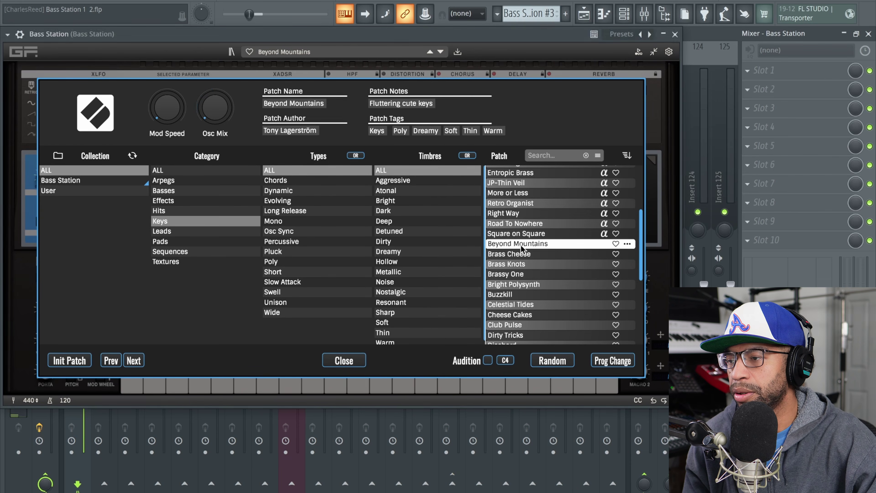
click(329, 52)
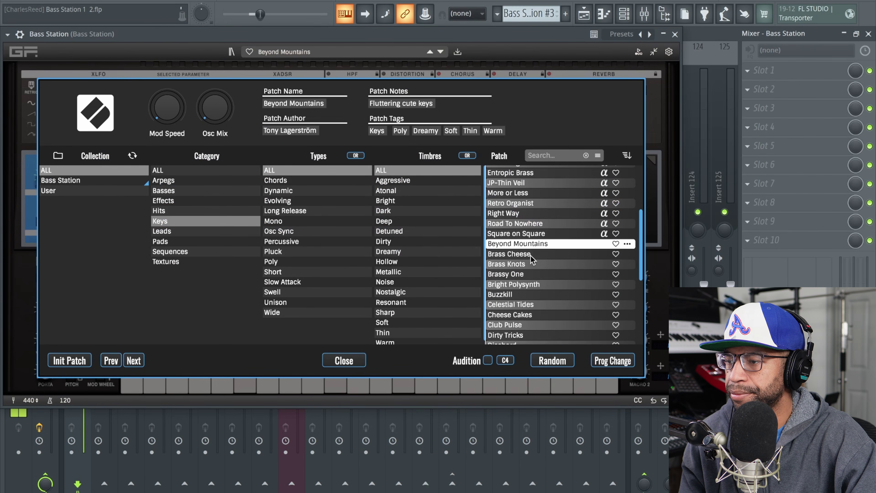
click(271, 1)
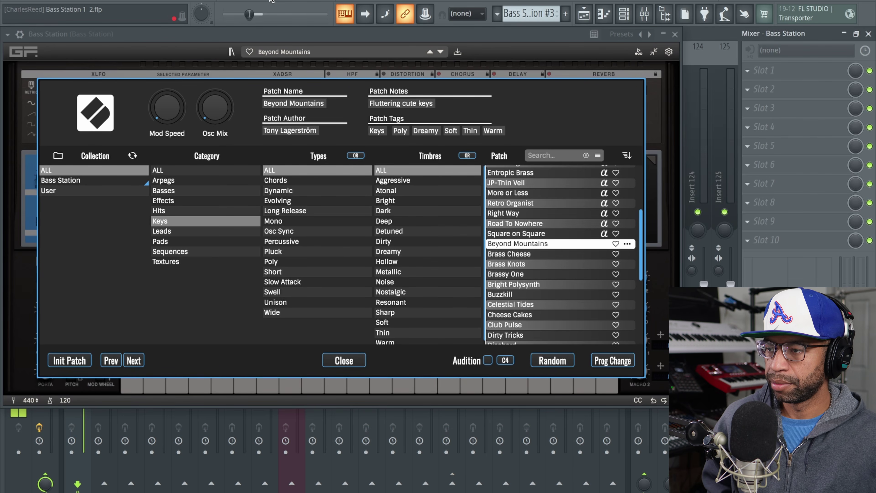
double_click(521, 263)
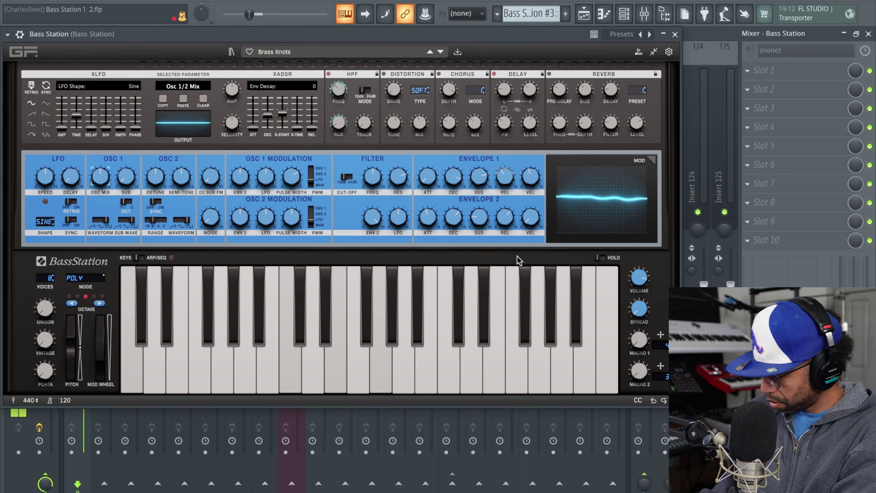
Step through the following Keys patches from Brassy One to Club Pulse, auditioning each one
click(441, 52)
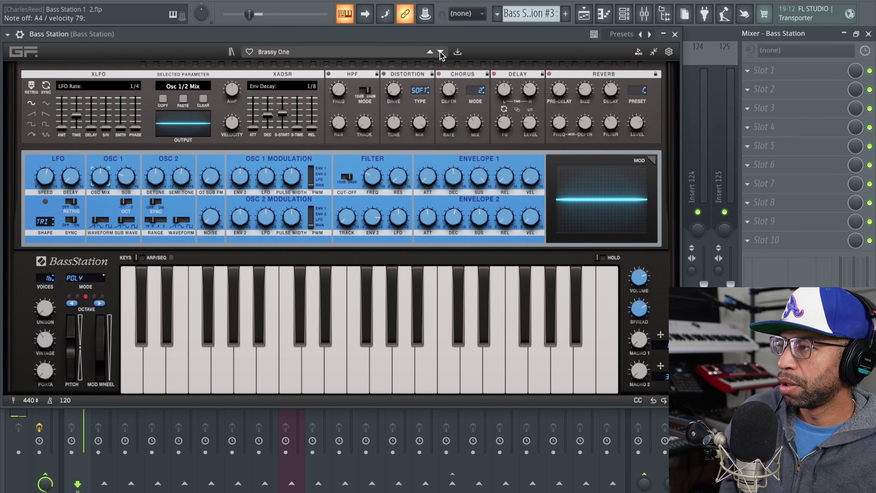
click(441, 52)
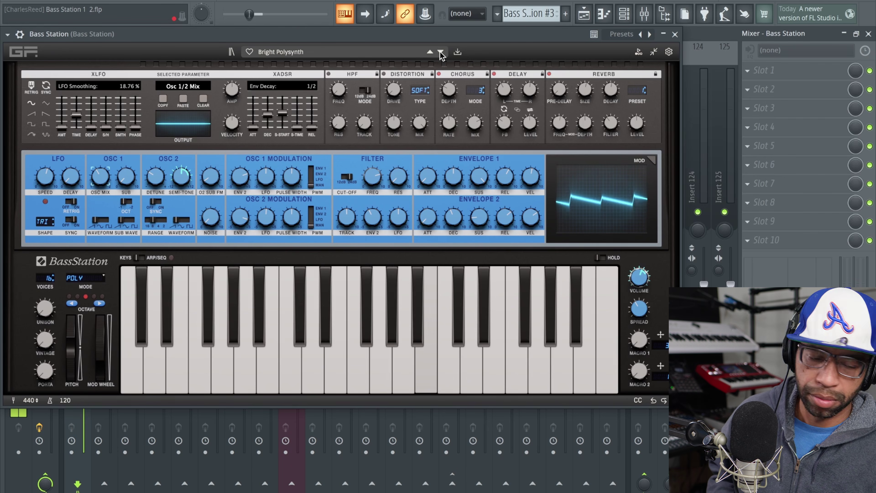
click(440, 52)
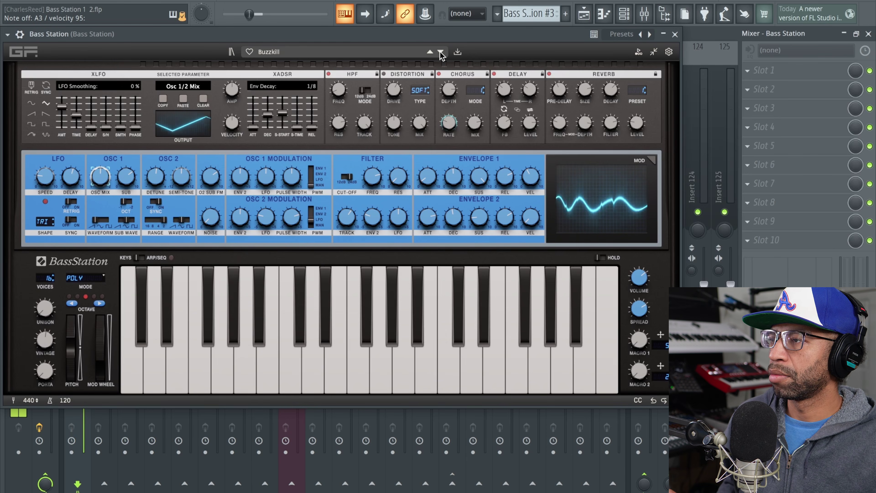
click(441, 52)
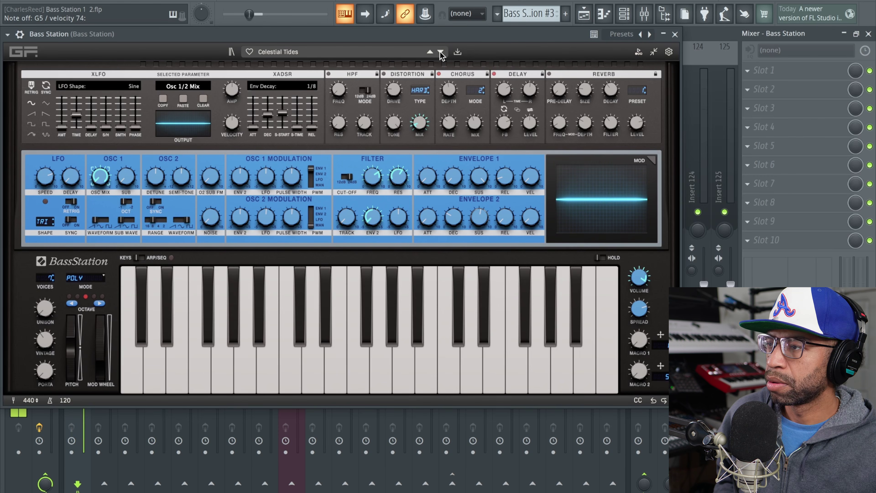
click(440, 52)
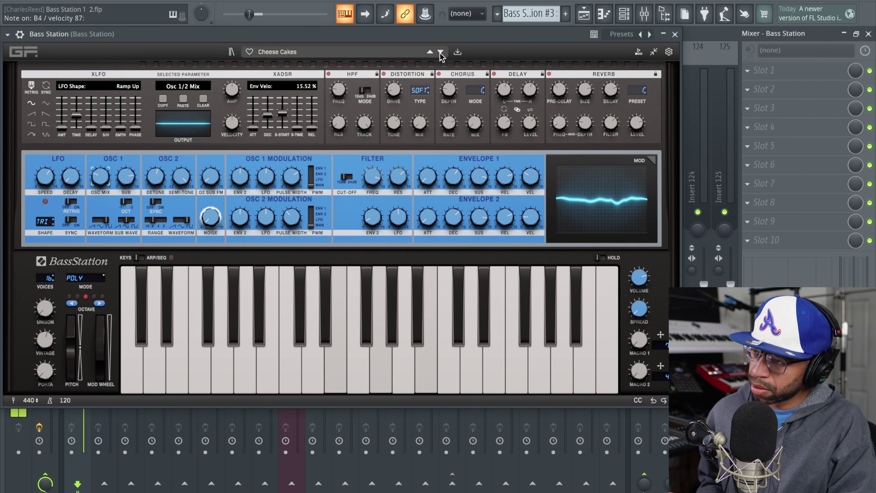
click(440, 52)
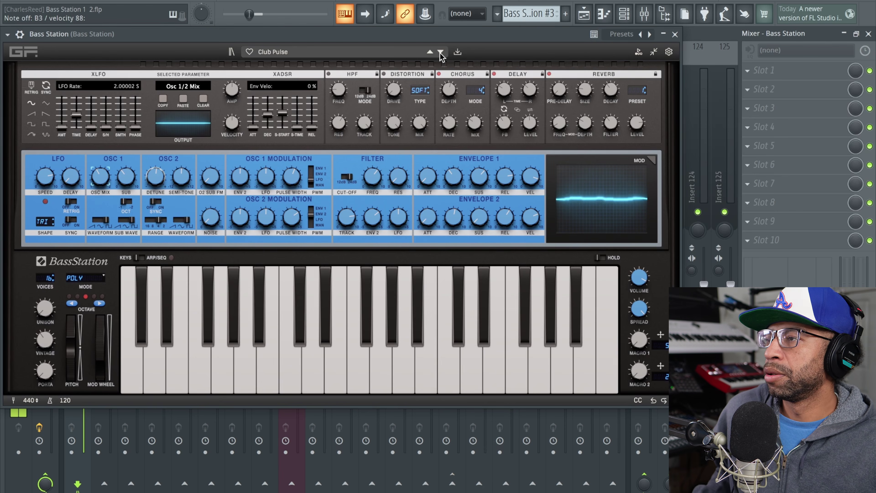
Close the synth window, show the channel rack and switch to the Bass Station #4 pattern
click(675, 34)
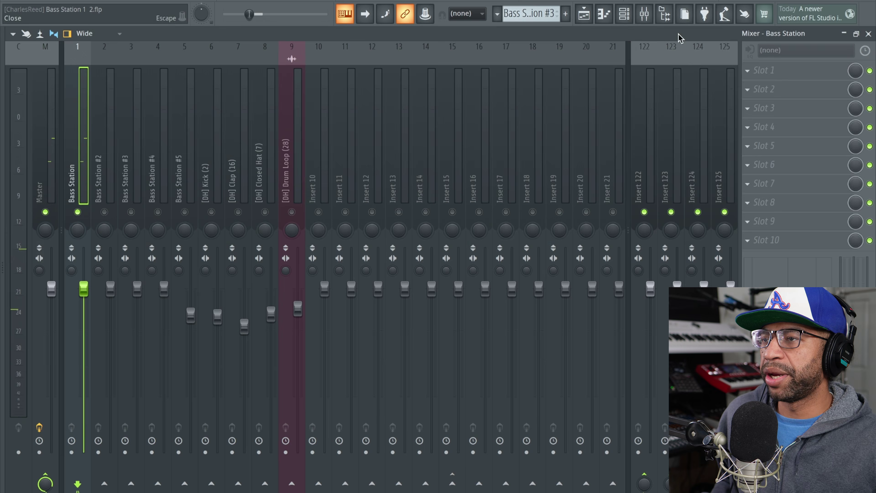
click(634, 17)
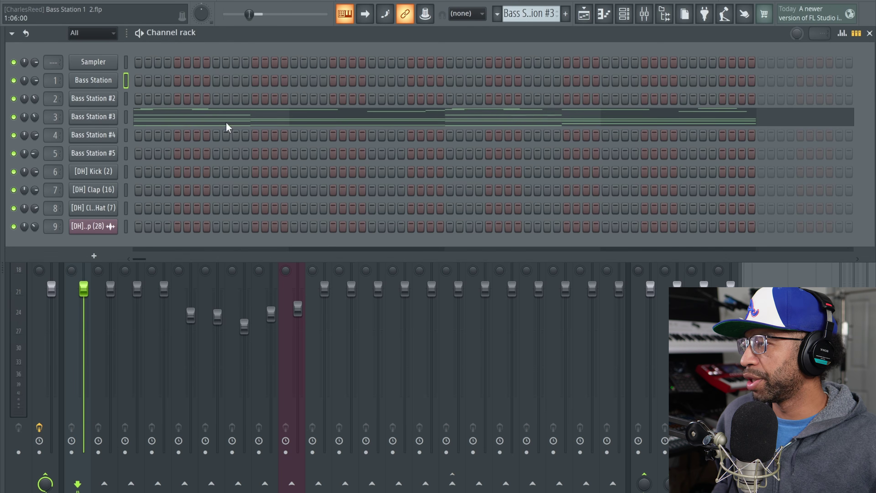
scroll(530, 13, up, 2)
scroll(530, 13, down, 2)
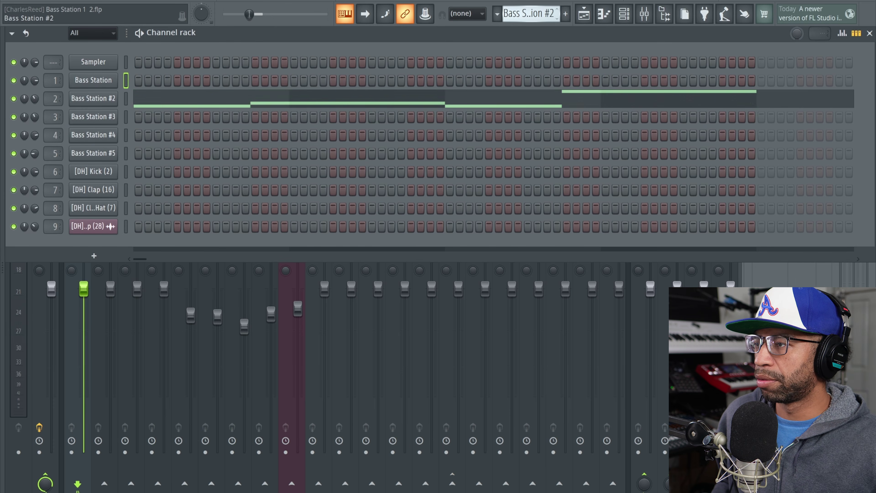
scroll(530, 13, down, 1)
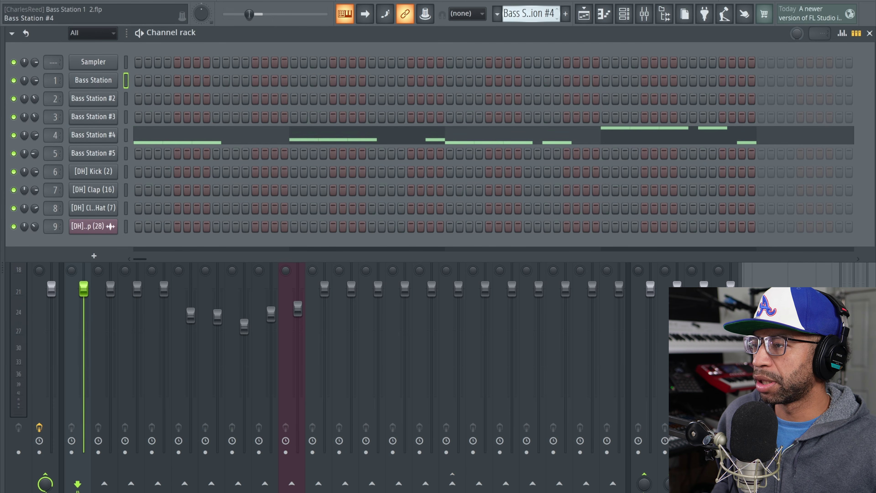
Open and close the Bass Station #4 synth window, and solo the Bass Station #4 mixer track
click(100, 137)
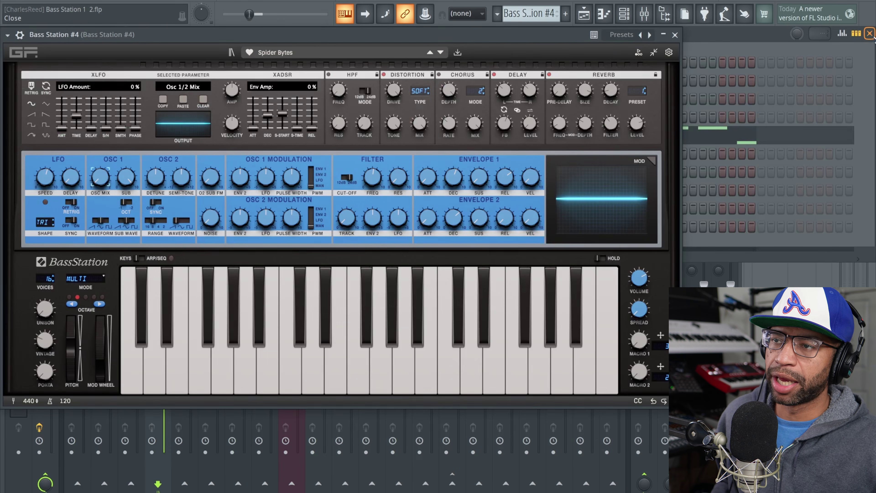
click(675, 34)
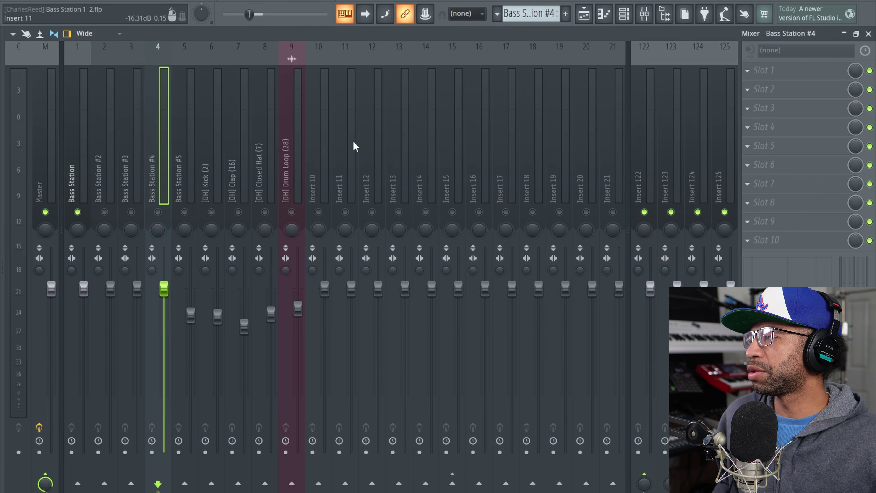
right_click(158, 212)
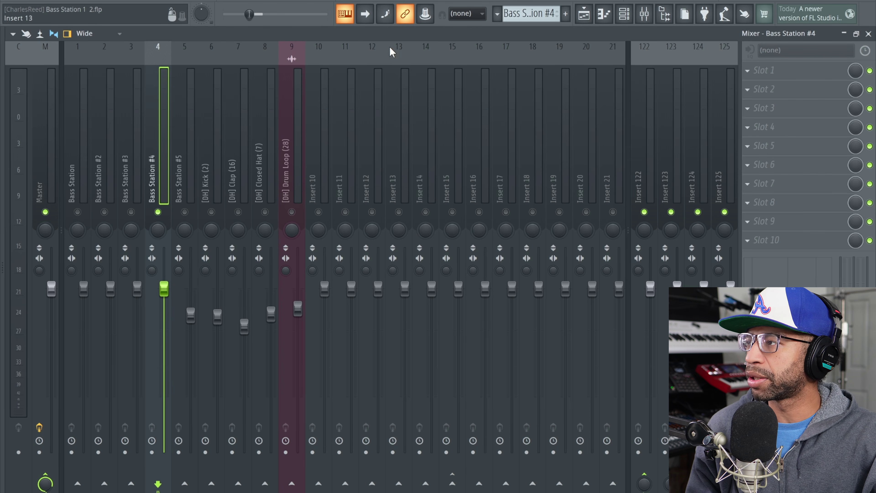
Show the channel rack, reopen the Bass Station #4 synth from it, and close the channel rack
click(624, 14)
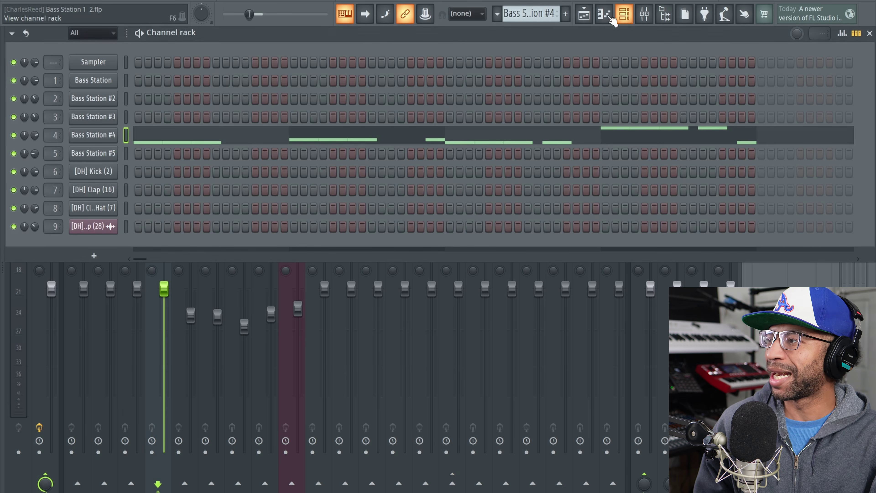
click(100, 135)
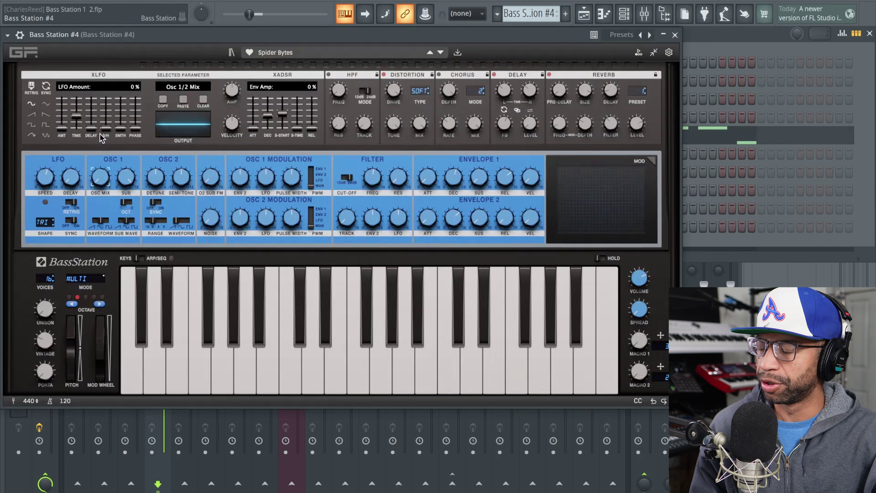
click(870, 34)
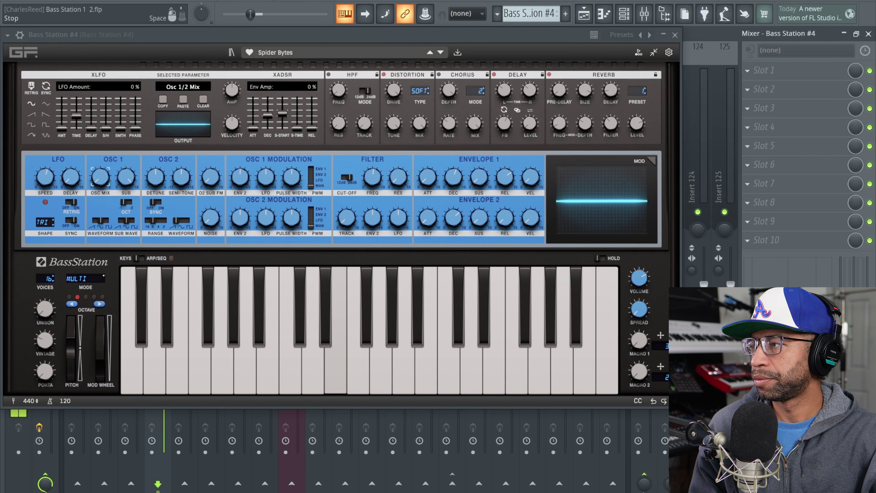
Audition the Industrial Lord, Deep Bass and Reece Station patches from the Basses category
click(302, 54)
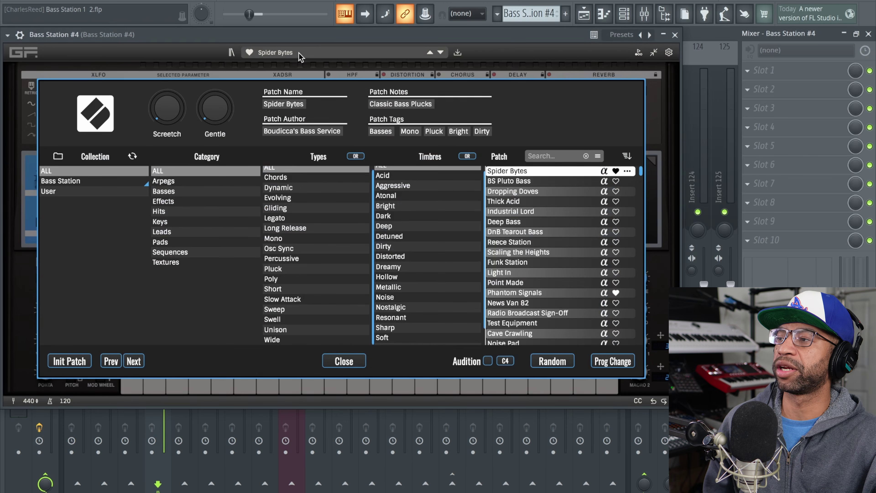
click(165, 191)
click(540, 192)
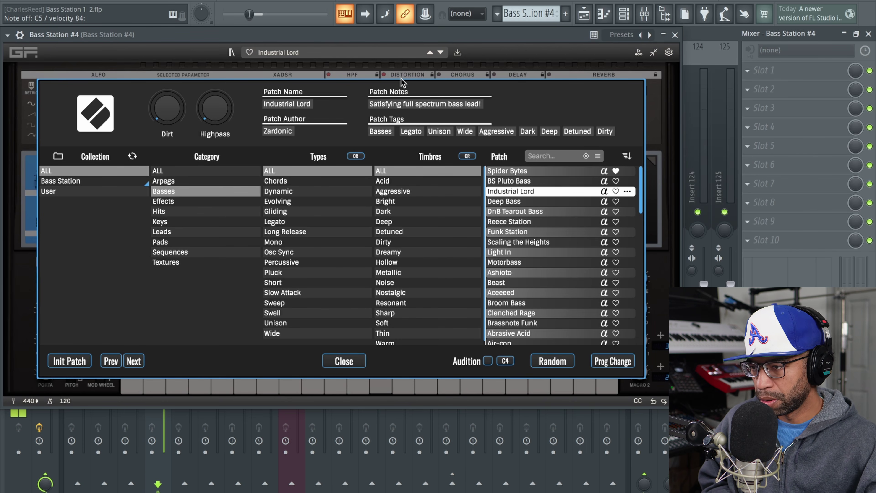
click(504, 201)
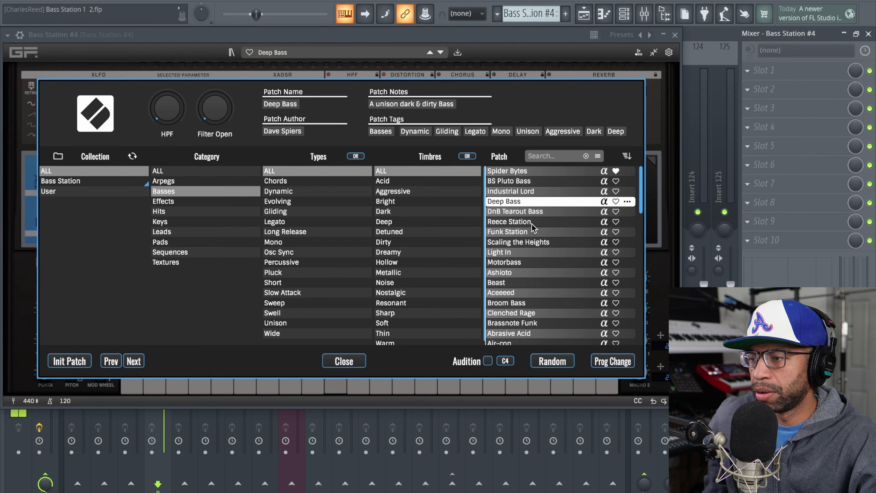
double_click(524, 223)
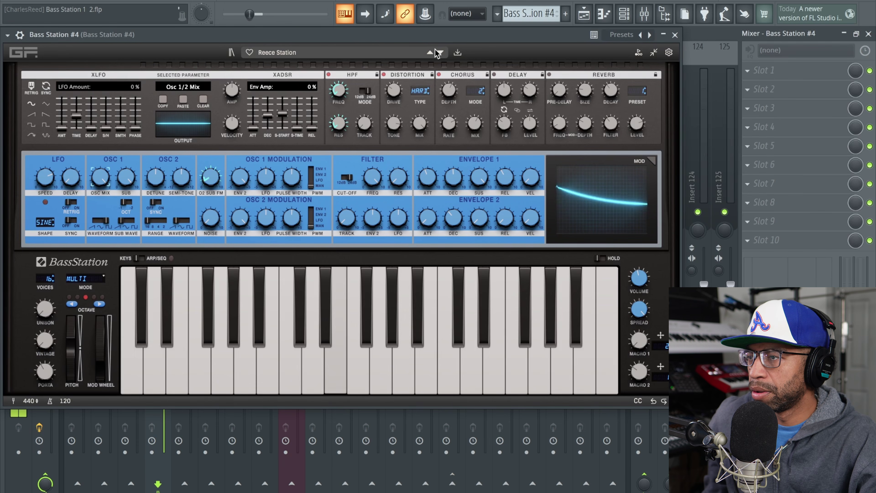
Audition the Broom Bass, Cut Bass, Tube Bass and Wobble Bass patches from the Basses category
click(294, 52)
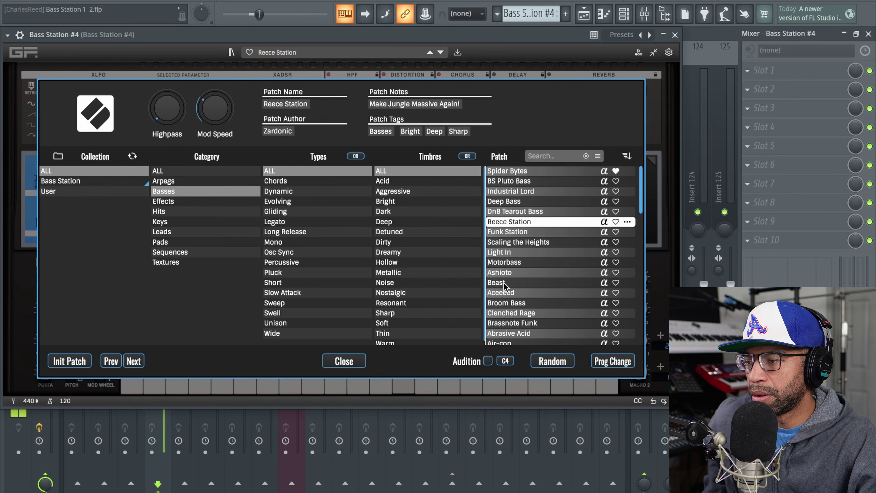
click(513, 304)
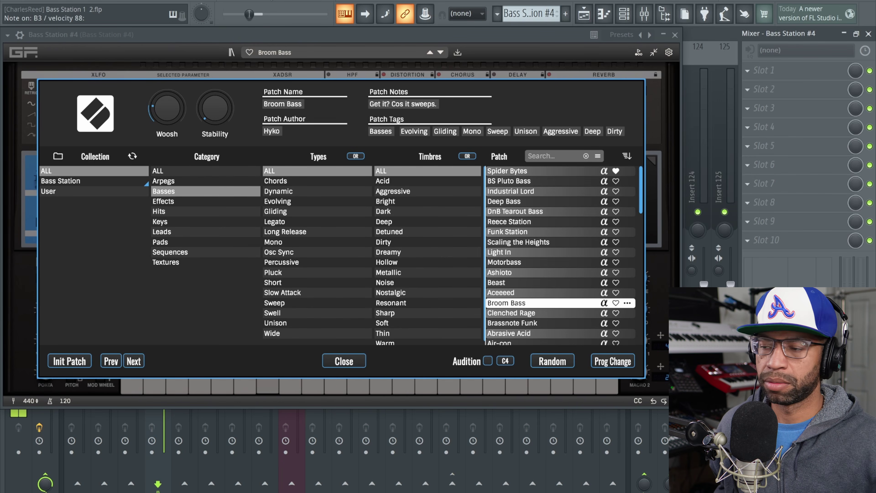
scroll(590, 328, down, 3)
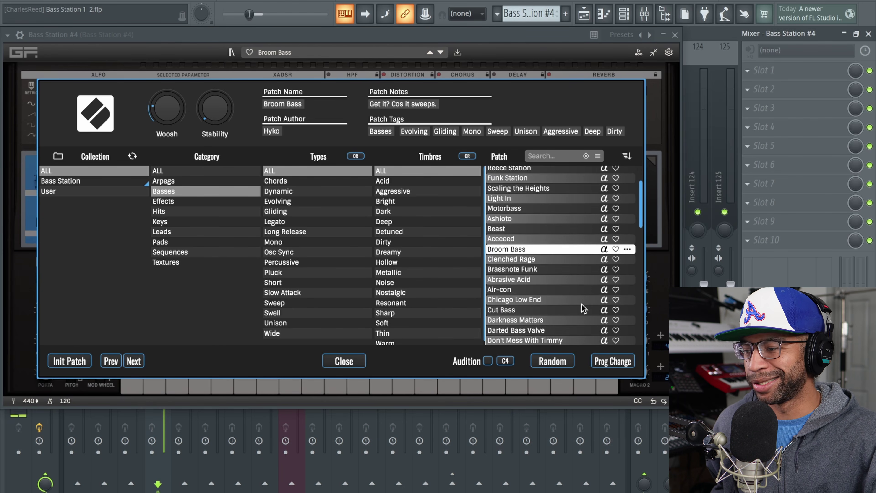
click(497, 310)
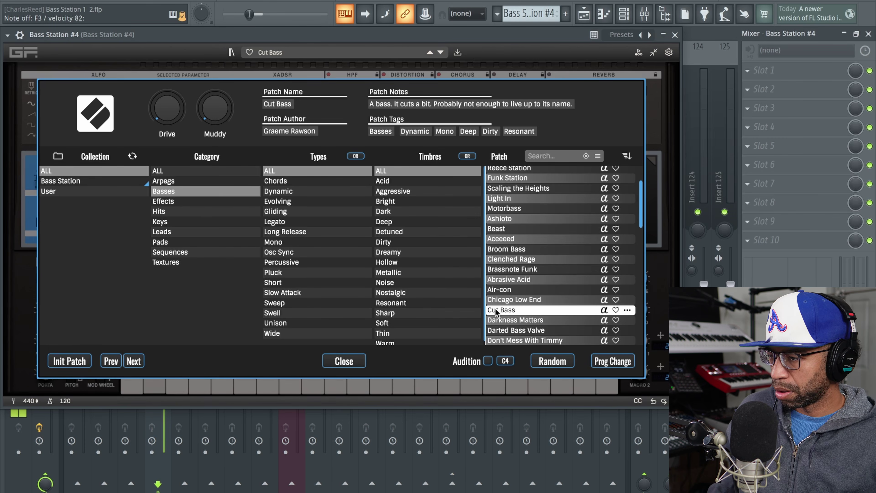
scroll(496, 311, down, 5)
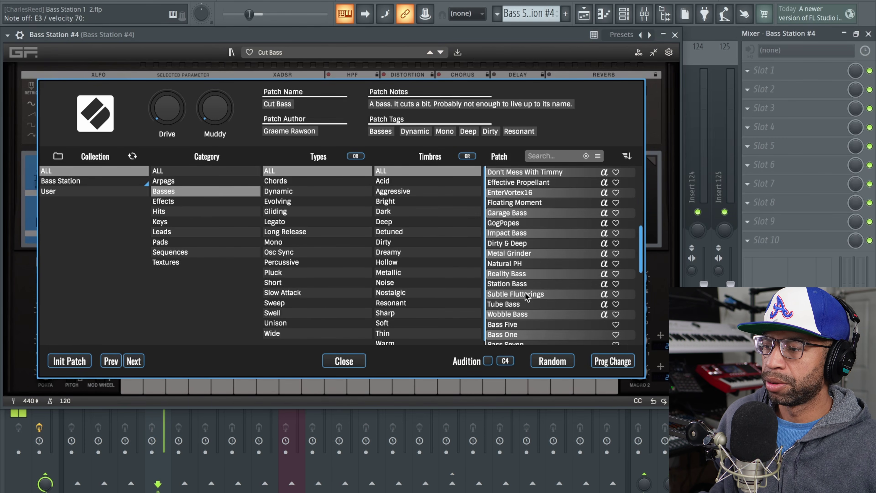
click(511, 305)
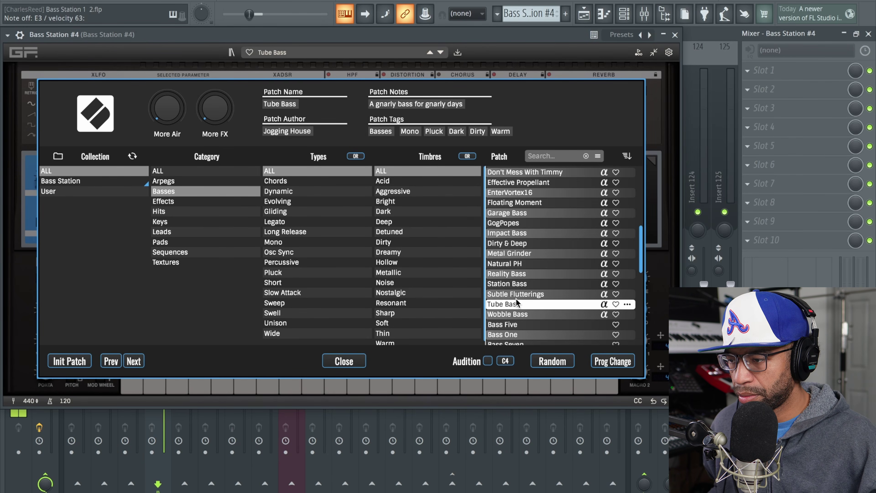
click(520, 314)
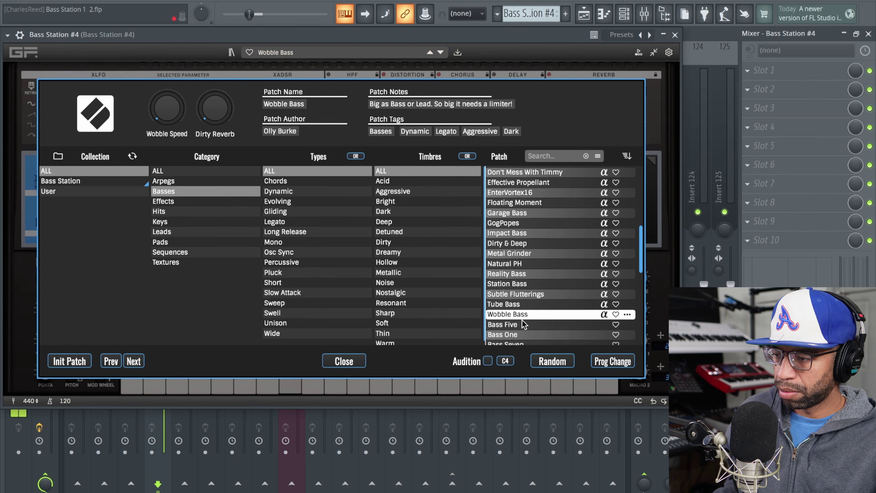
Audition Breed Bass, Call The Copz, Chaser, Wet Willy and Veilshift from further down the Basses list
scroll(522, 319, down, 3)
double_click(526, 299)
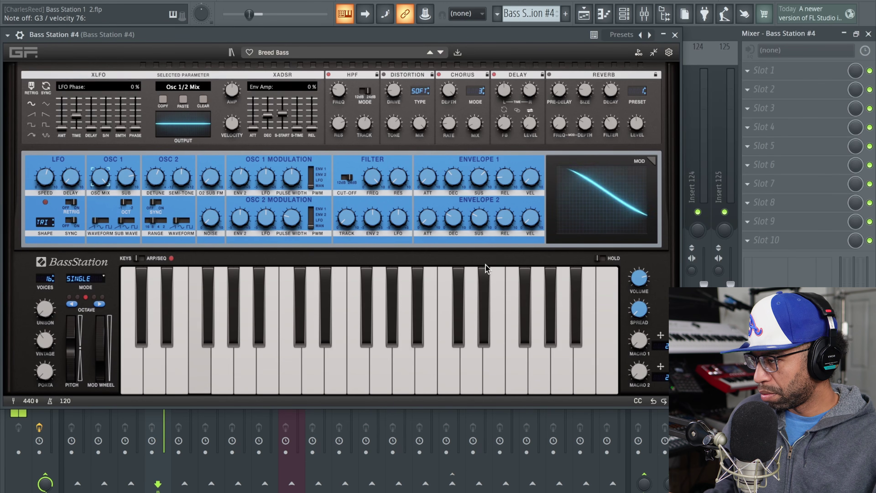
click(440, 52)
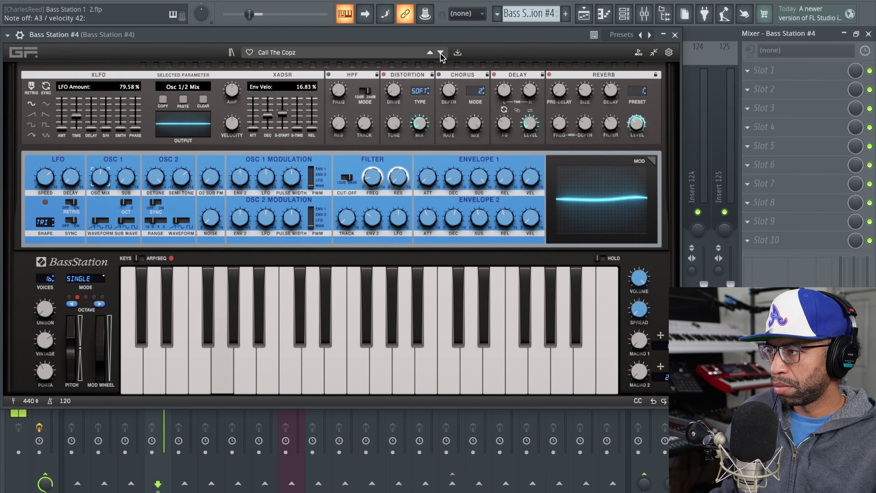
click(441, 52)
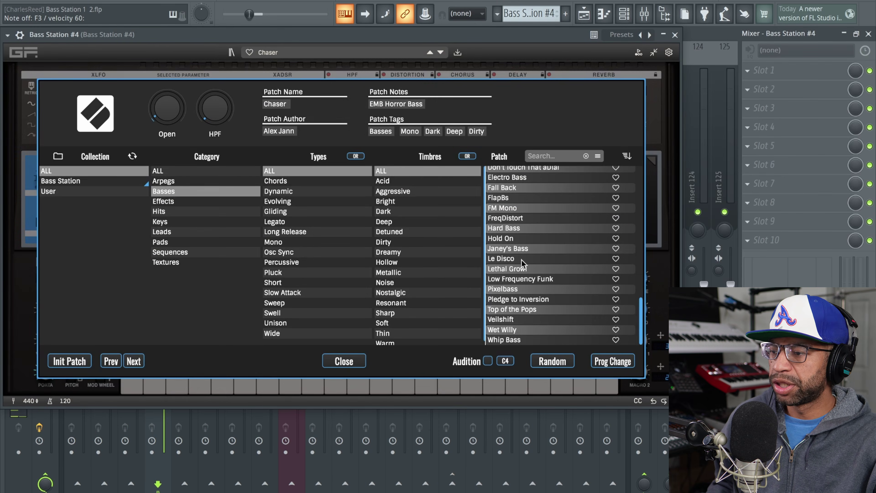
click(517, 329)
double_click(519, 322)
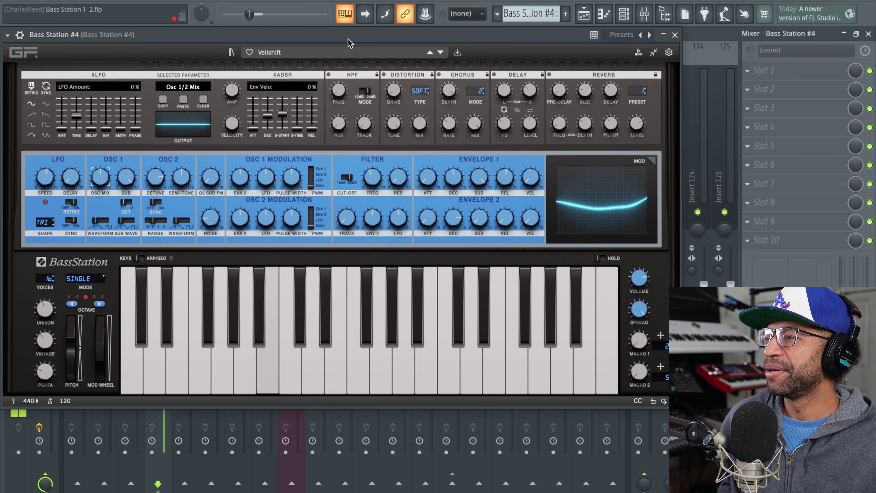
Audition the Arp 32, TX Arp Chime and Buchla Steel Drum patches from the Arpegs category
click(354, 52)
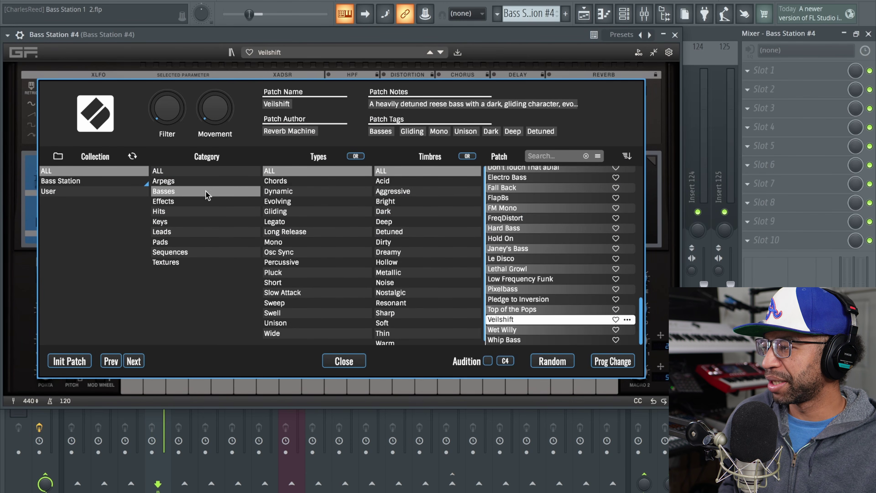
click(170, 184)
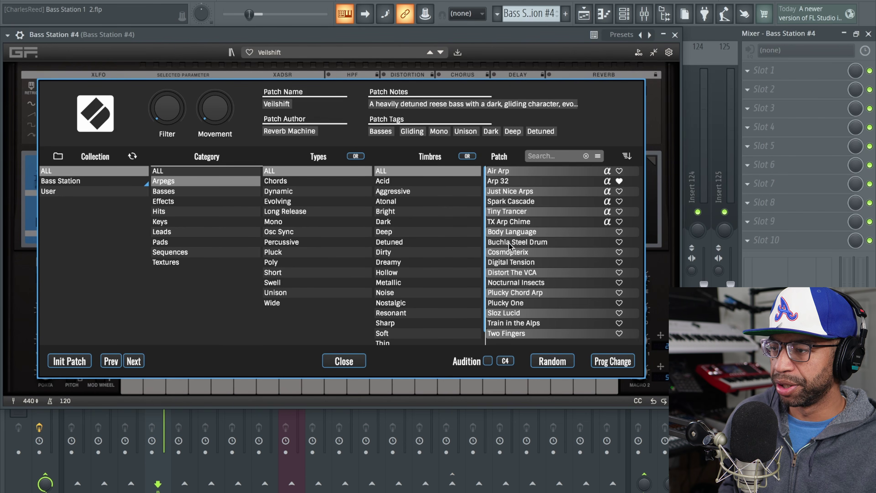
click(531, 182)
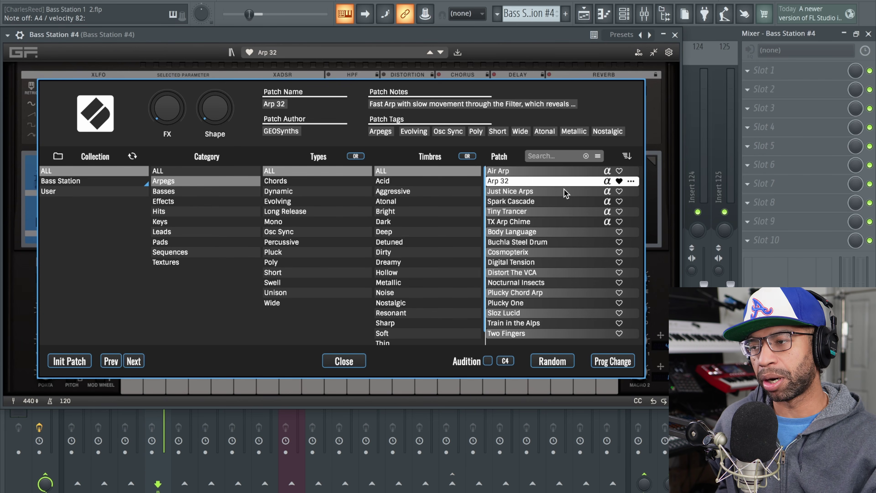
click(529, 223)
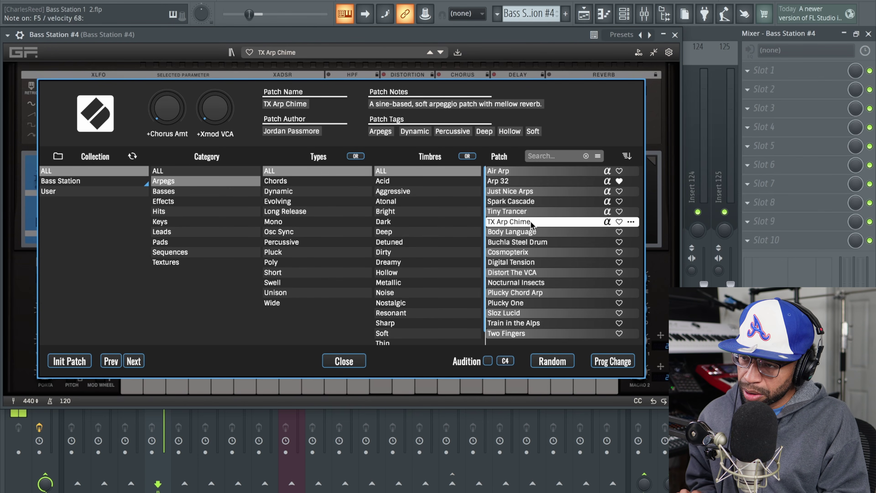
double_click(530, 242)
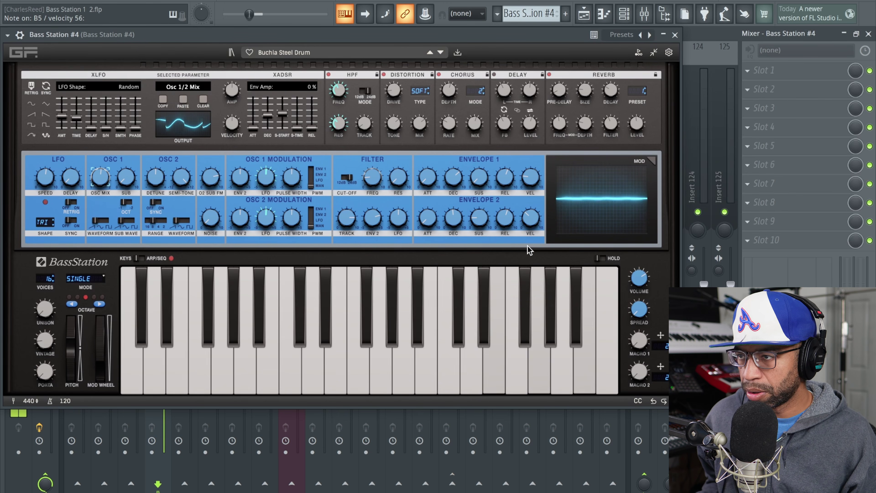
Advance to the Cosmopterix arpeggio patch, and audition Two Fingers from the end of the Arpegs list
click(440, 53)
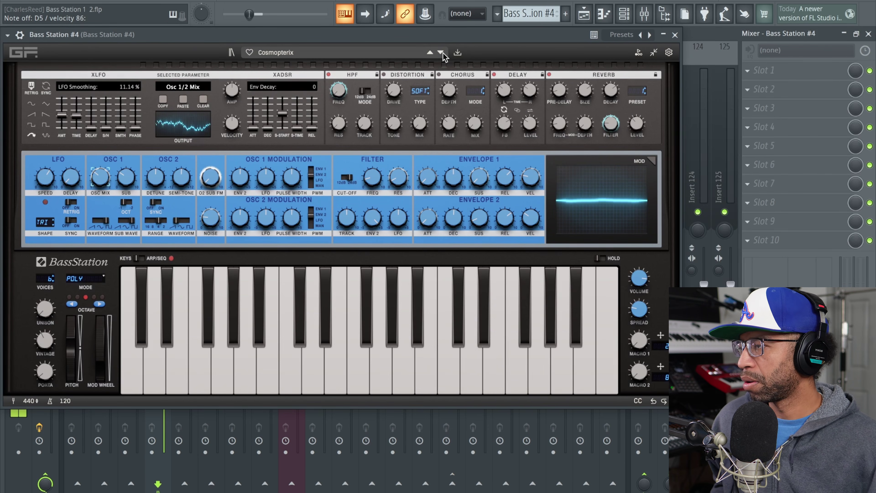
click(407, 52)
click(522, 333)
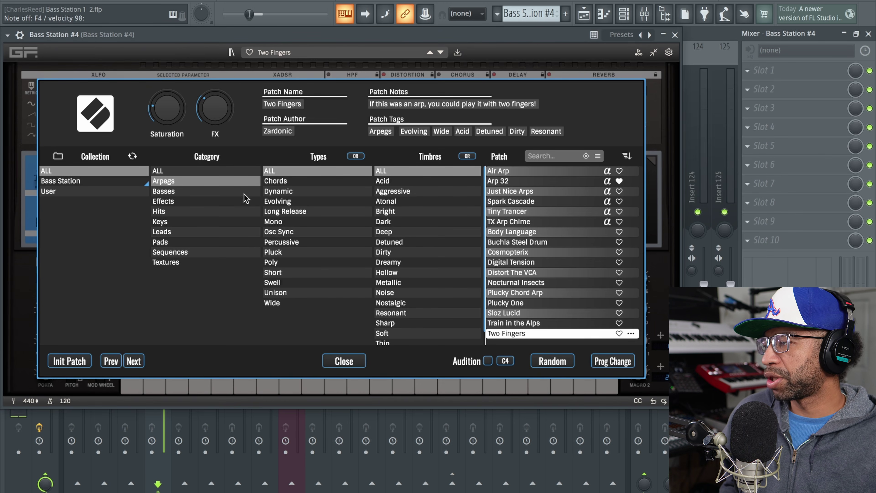
Audition the Cave Crawling, Enkaibu Saw and Antigen Pattern patches from the Sequences category
click(180, 253)
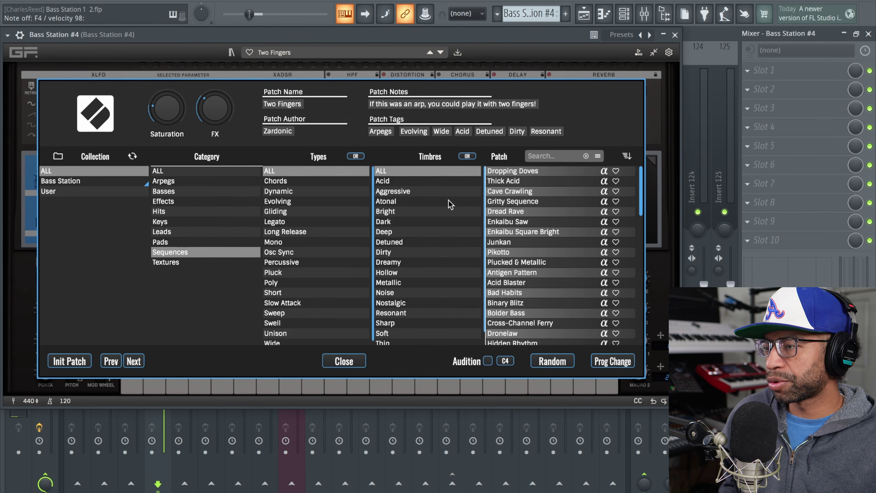
click(519, 191)
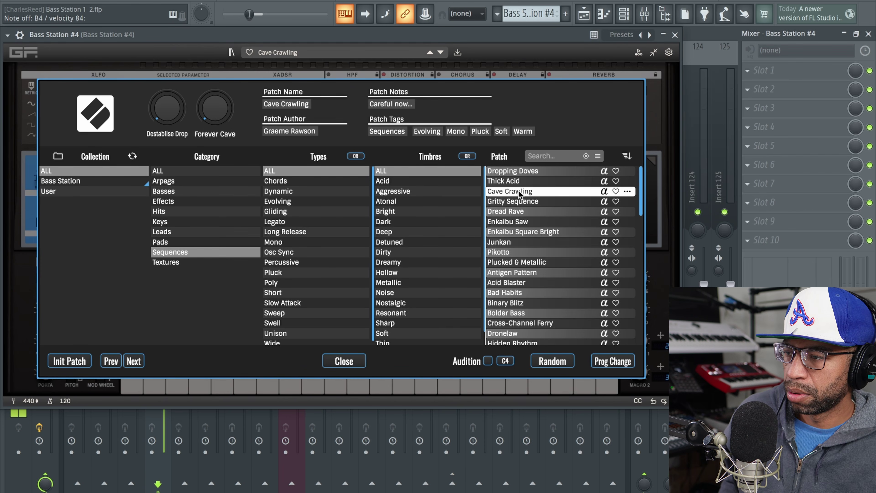
click(498, 218)
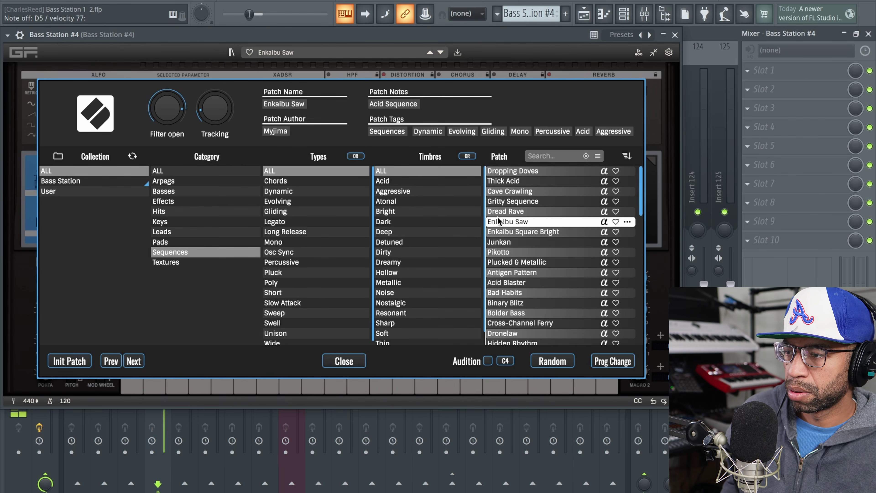
click(503, 271)
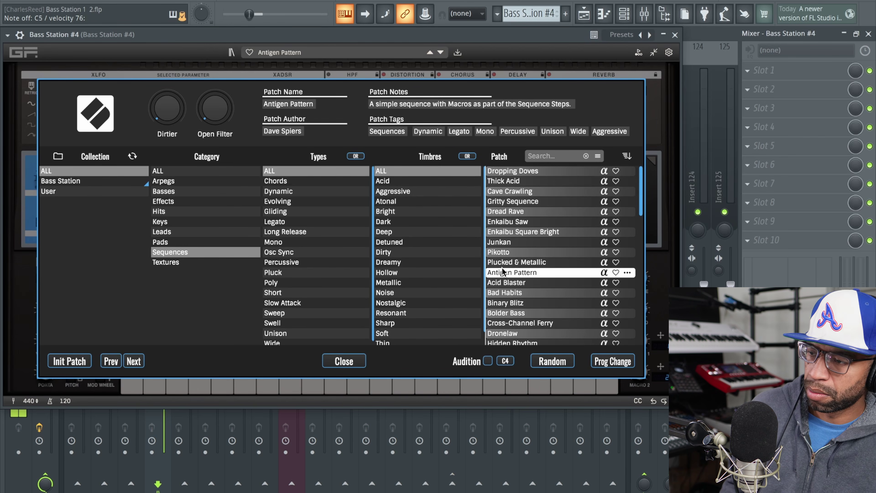
Audition the Timmychanga and 32 Step Sequence patches from further down the Sequences list
scroll(502, 271, down, 2)
scroll(502, 268, down, 1)
click(509, 316)
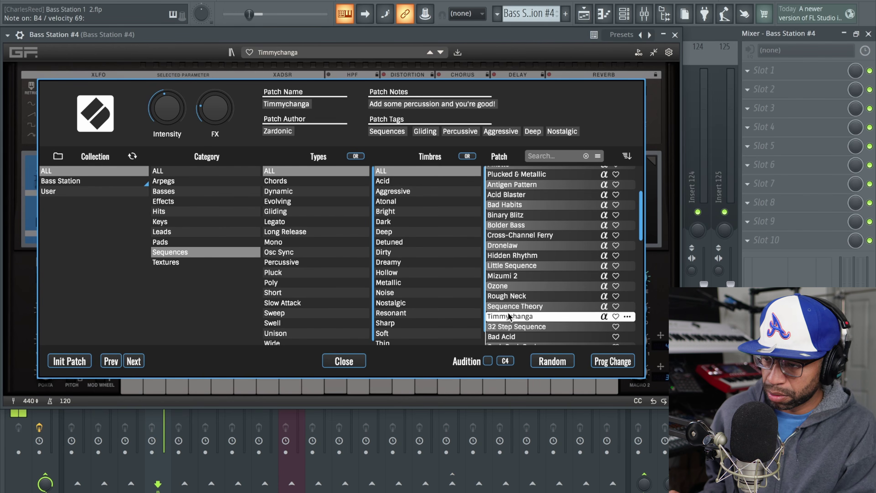
click(533, 326)
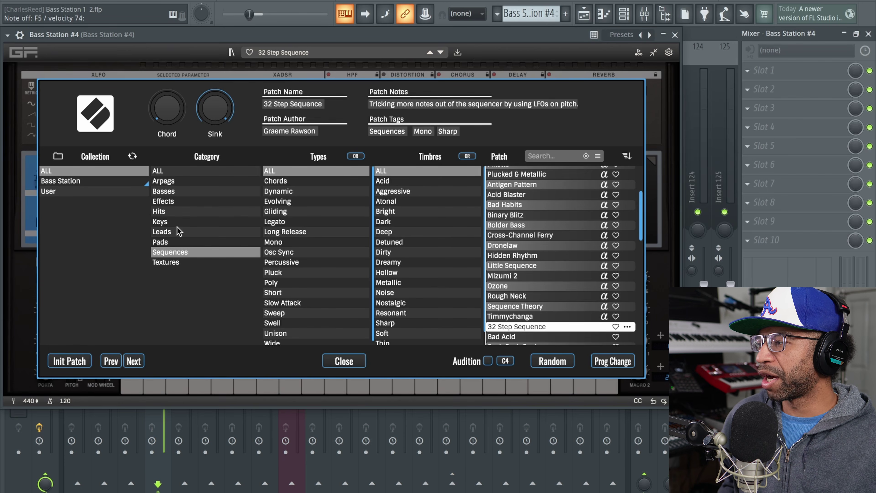
Filter the patch browser to the Leads category, check the Deep timbre, and return the timbre filter to all
click(162, 232)
click(392, 221)
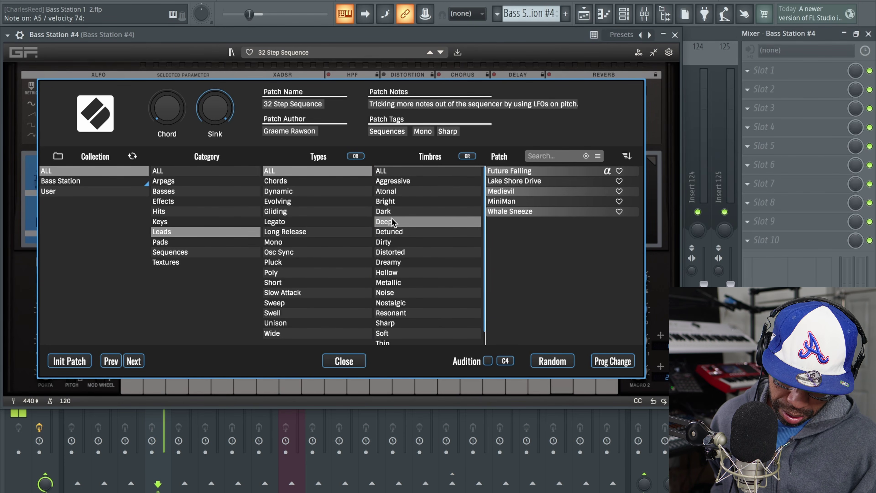
click(191, 236)
click(386, 171)
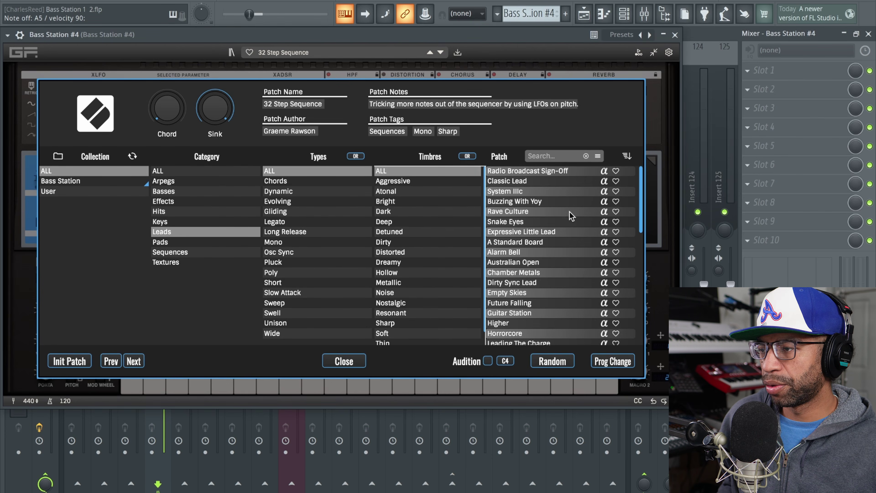
click(534, 191)
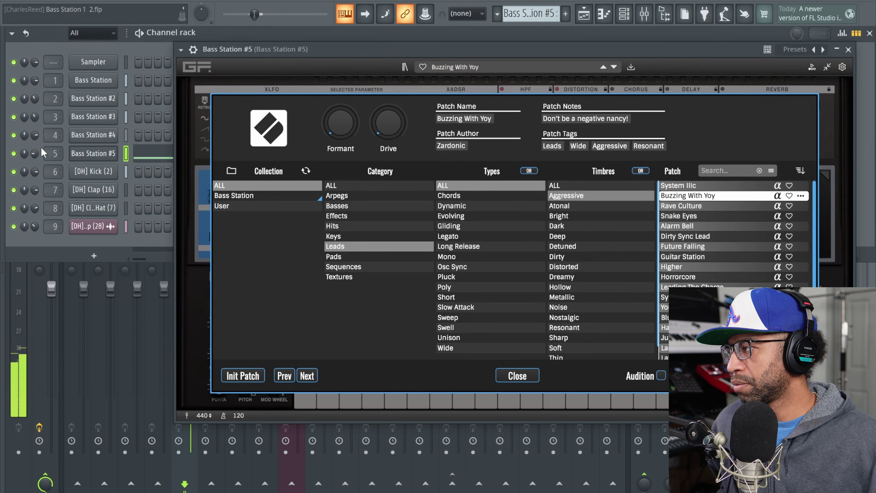
Move the Bass Station #5 window clear of its current spot, and audition the Dirty Sync Lead and Syncer Lead patches among the Aggressive leads
drag(382, 51, 211, 38)
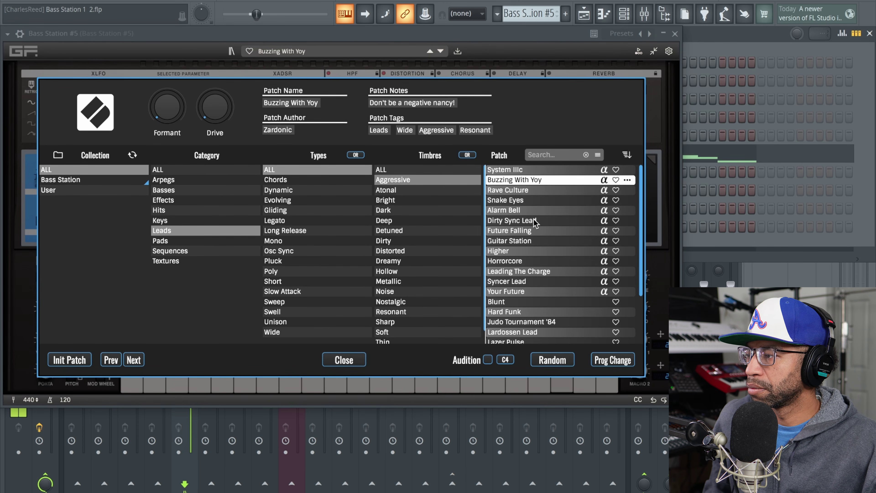
double_click(512, 220)
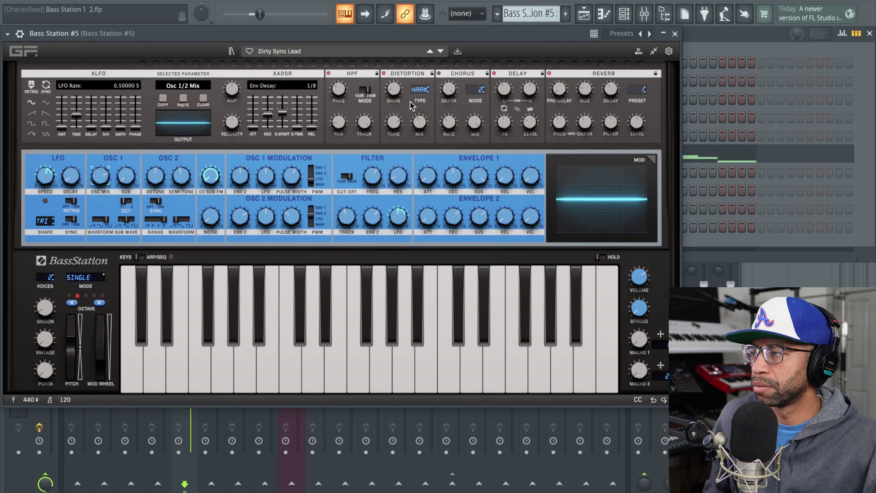
click(359, 52)
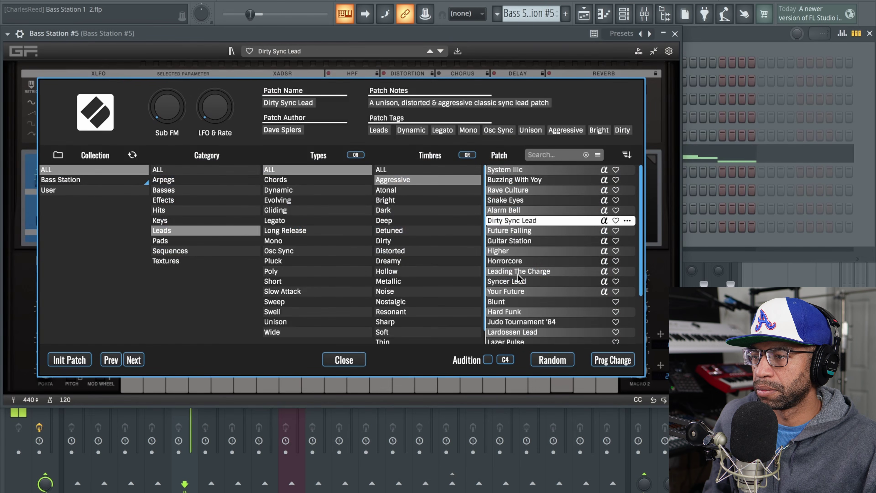
click(512, 282)
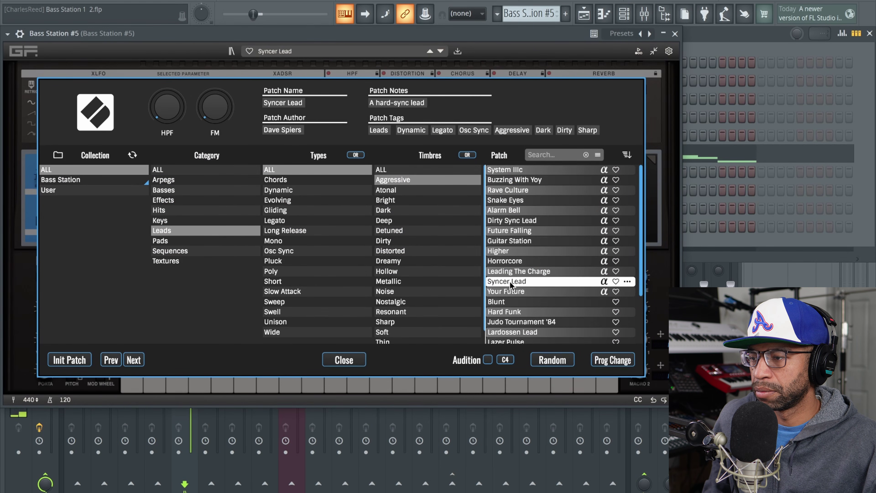
Audition the Lardossen Lead and SBS PowerCrusher patches from further down the Aggressive leads list
scroll(525, 290, down, 5)
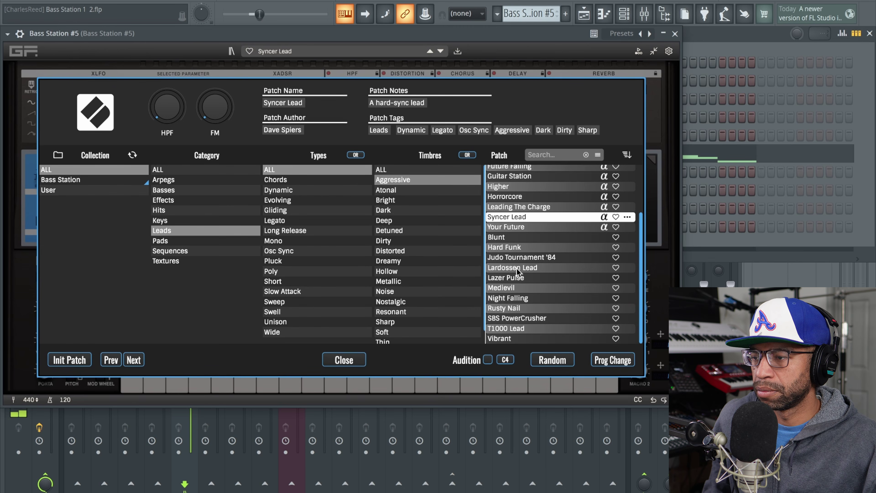
click(517, 269)
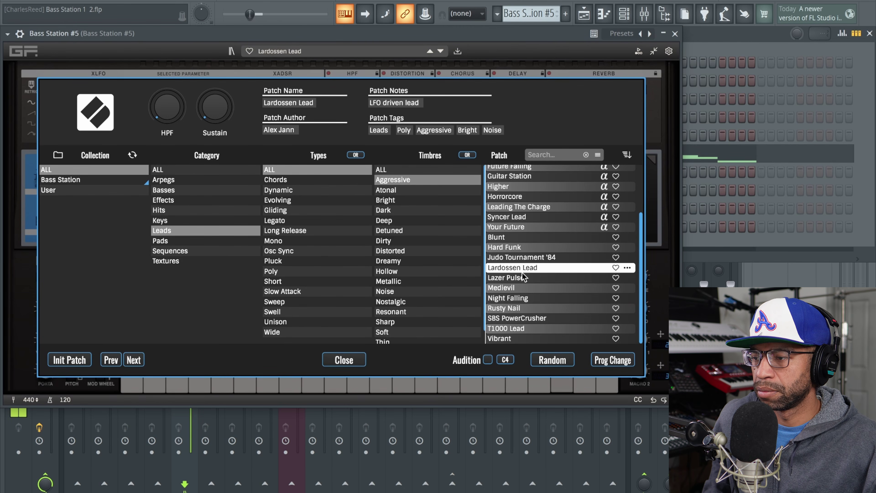
click(516, 319)
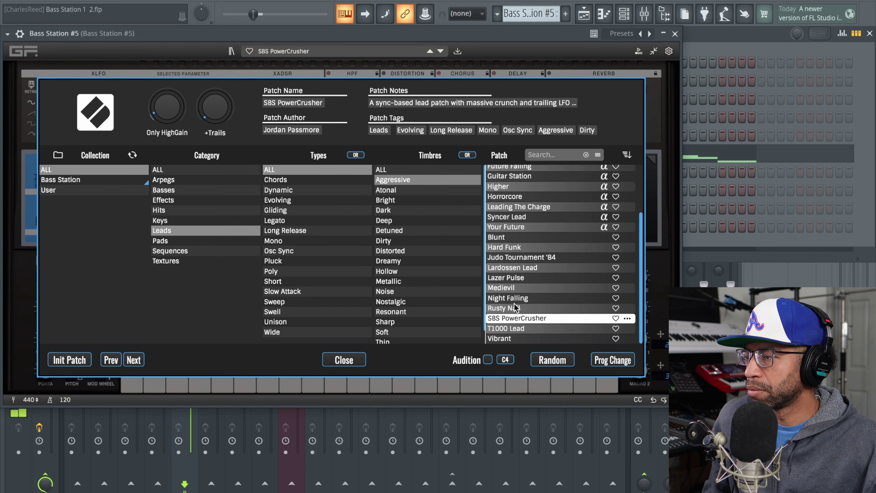
Clear the Aggressive timbre filter and audition the Classic Lead, Australian Open and Future Falling patches from the full Leads list
click(387, 170)
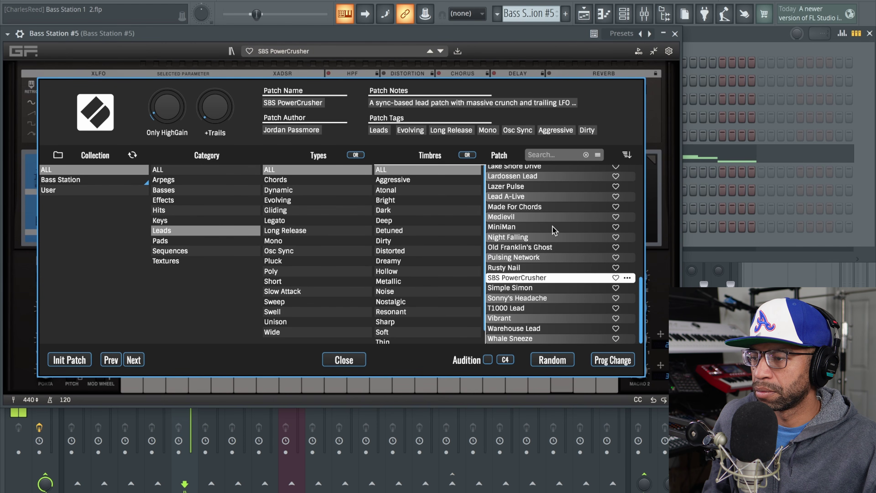
scroll(557, 214, up, 10)
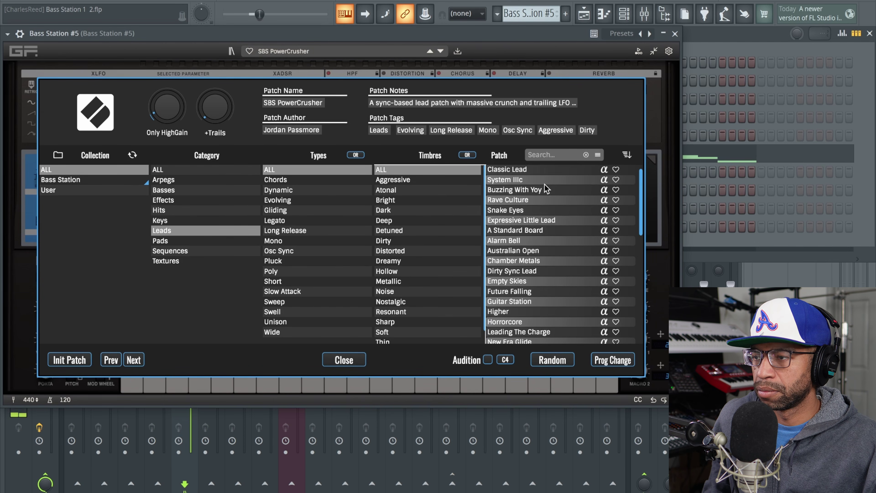
click(540, 170)
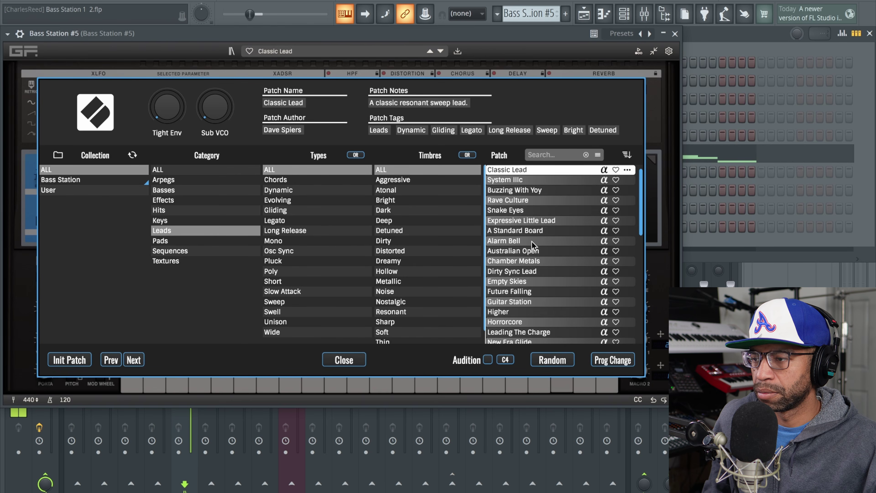
click(528, 251)
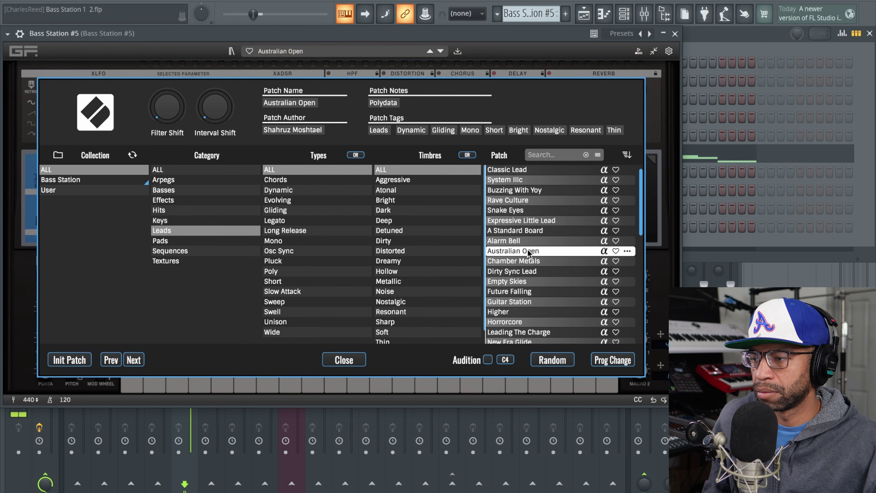
click(521, 291)
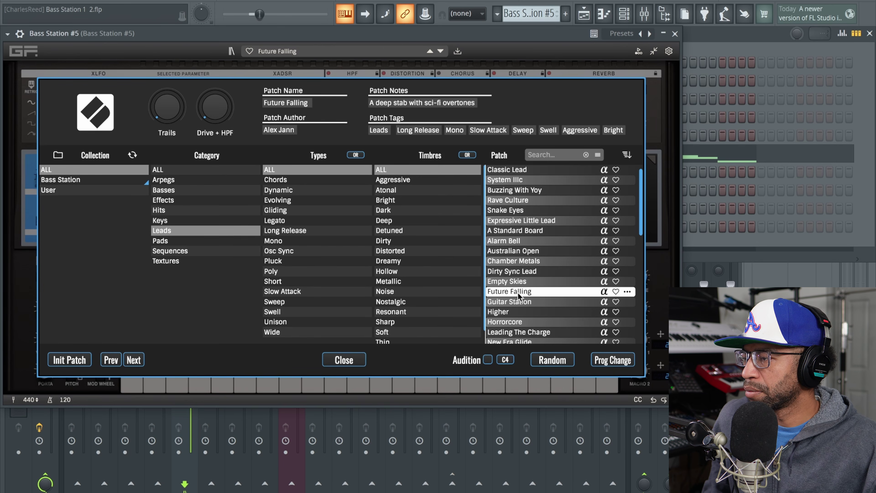
Audition the T1000 Lead patch near the end of the Leads list
scroll(548, 277, down, 3)
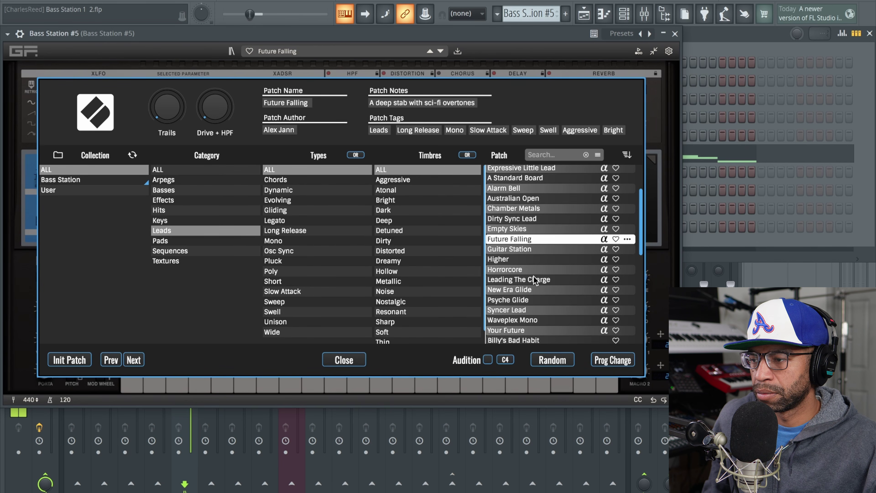
scroll(534, 276, down, 1)
scroll(534, 279, down, 8)
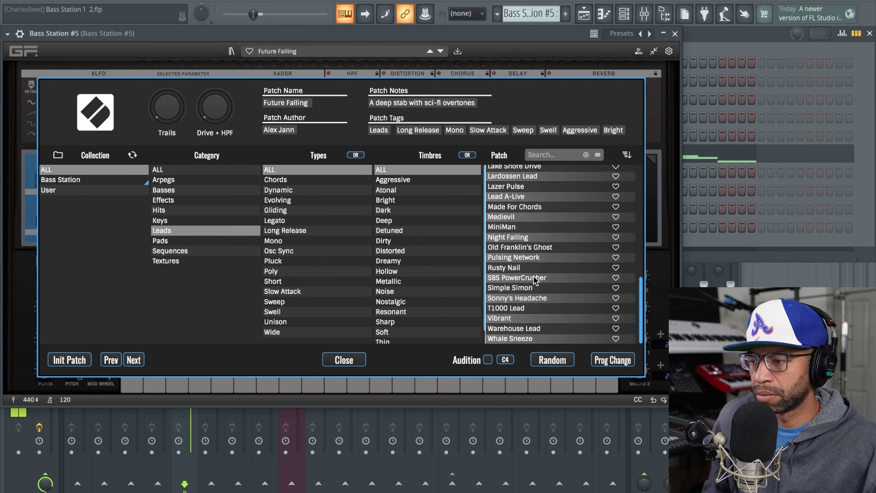
click(517, 310)
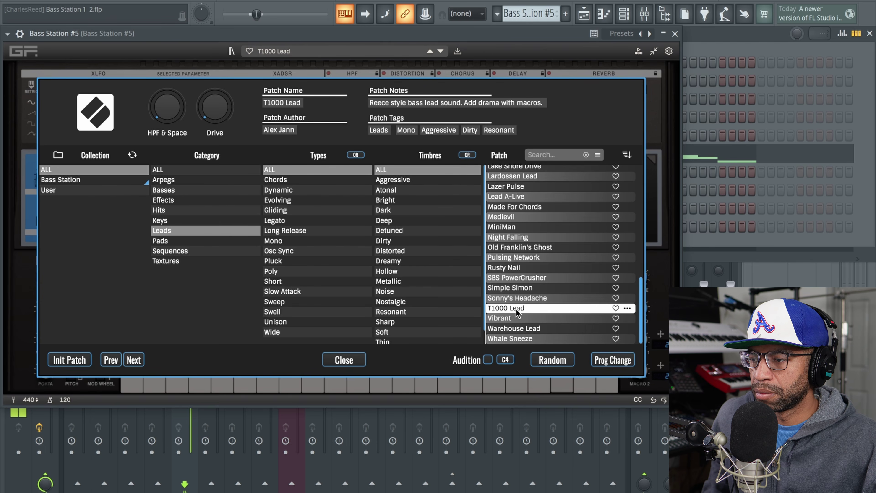